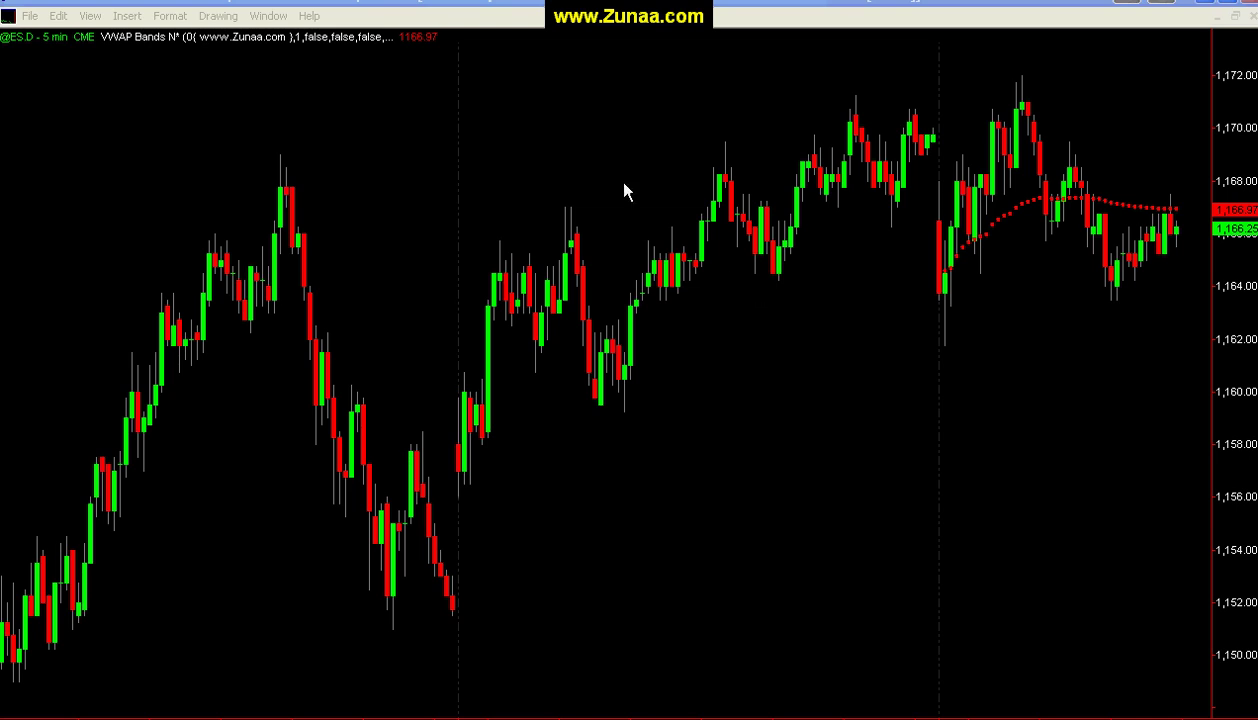
Zoom out to show more price history and read bar values near the session break.
scroll(980, 261, up, 2)
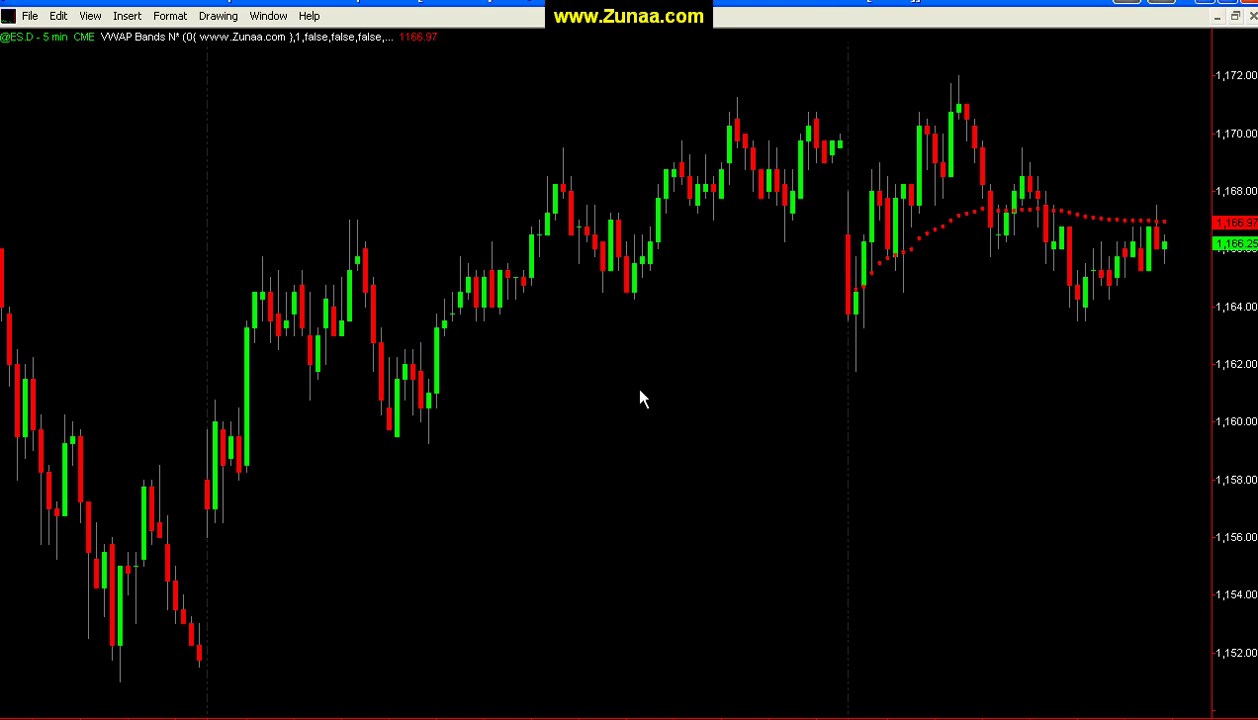
key(Down)
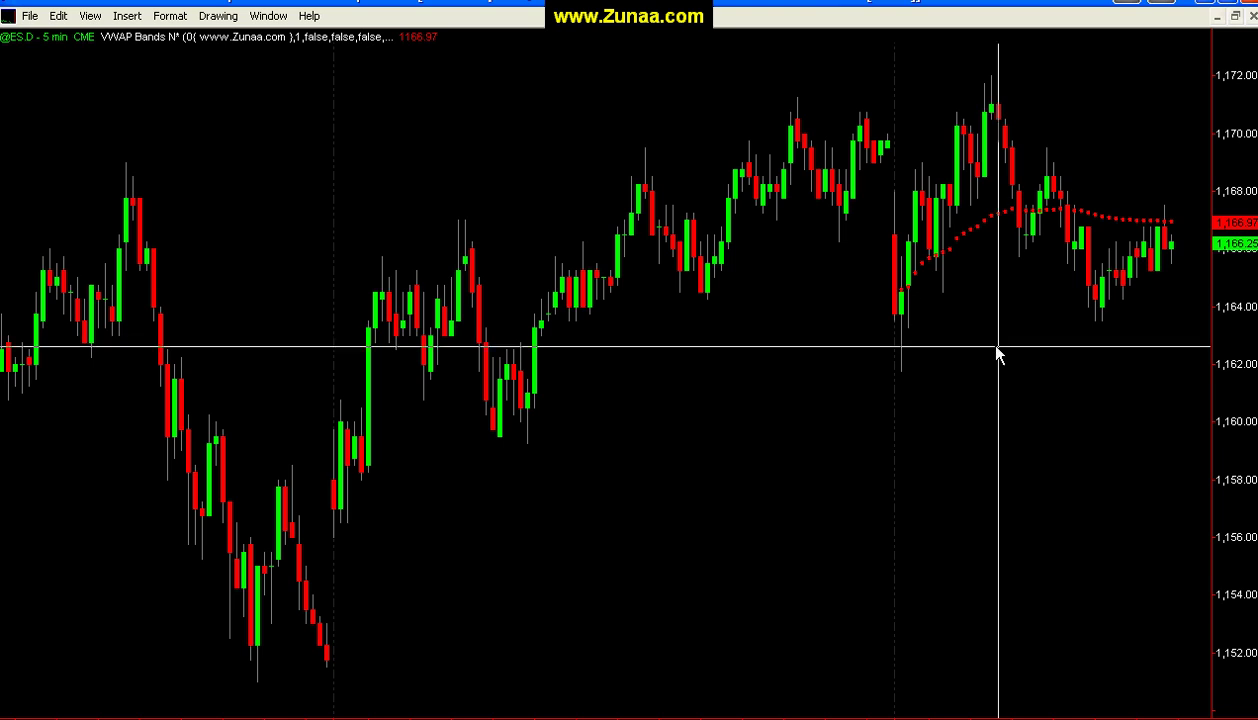
scroll(989, 344, down, 2)
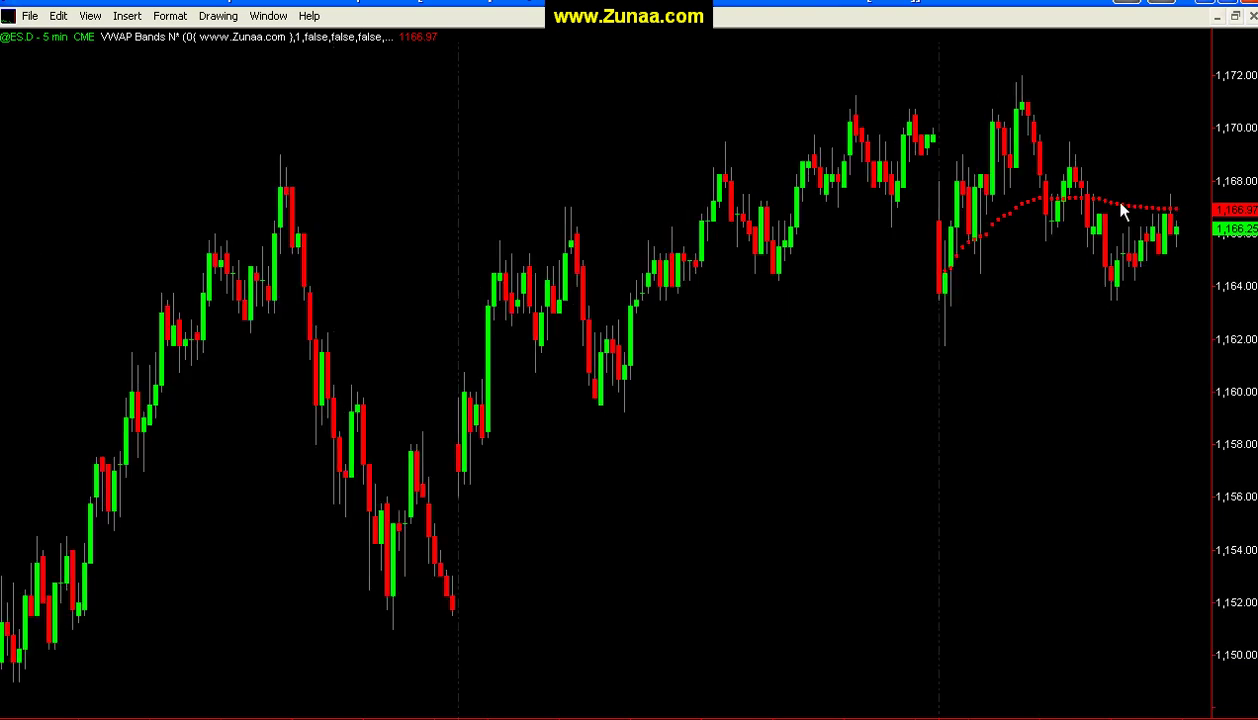
click(459, 270)
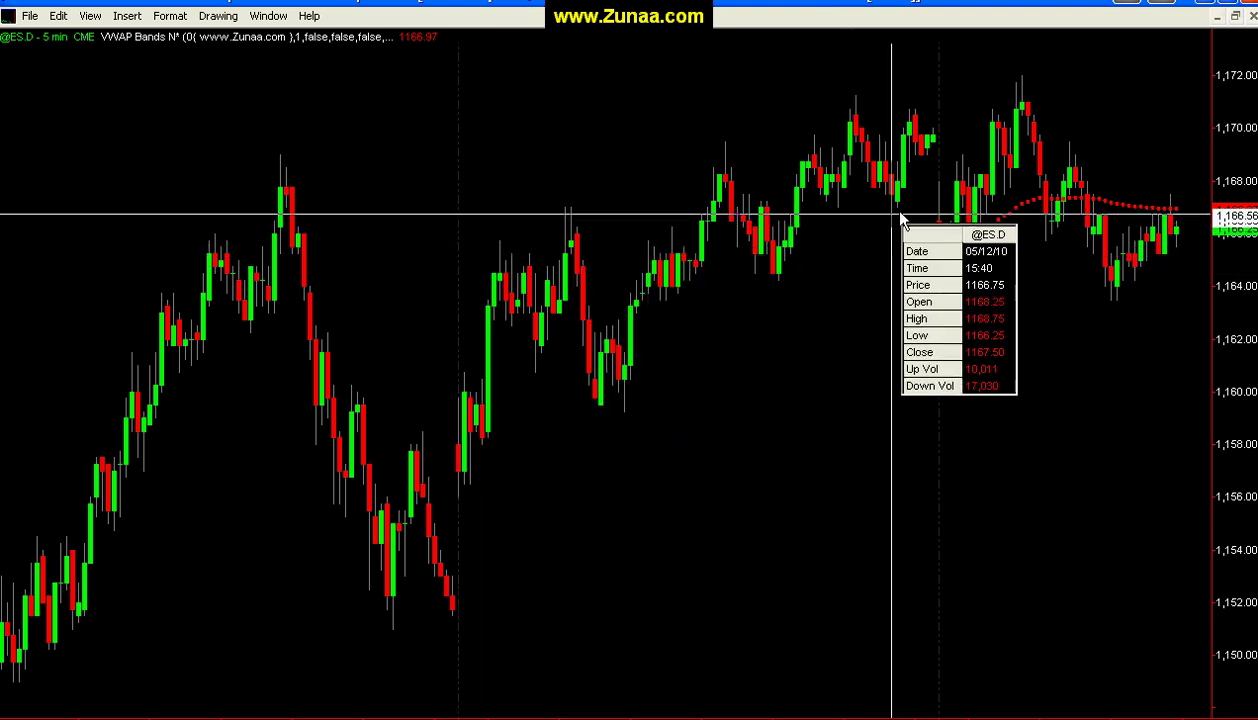
click(933, 206)
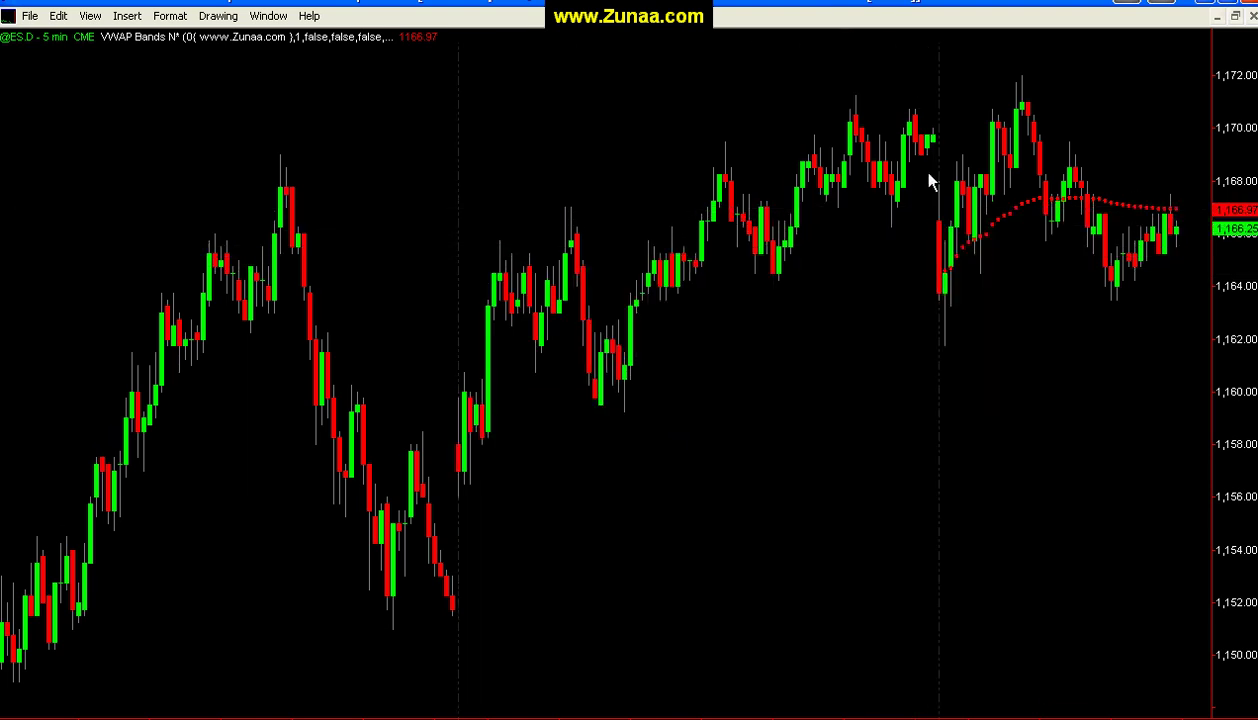
click(530, 489)
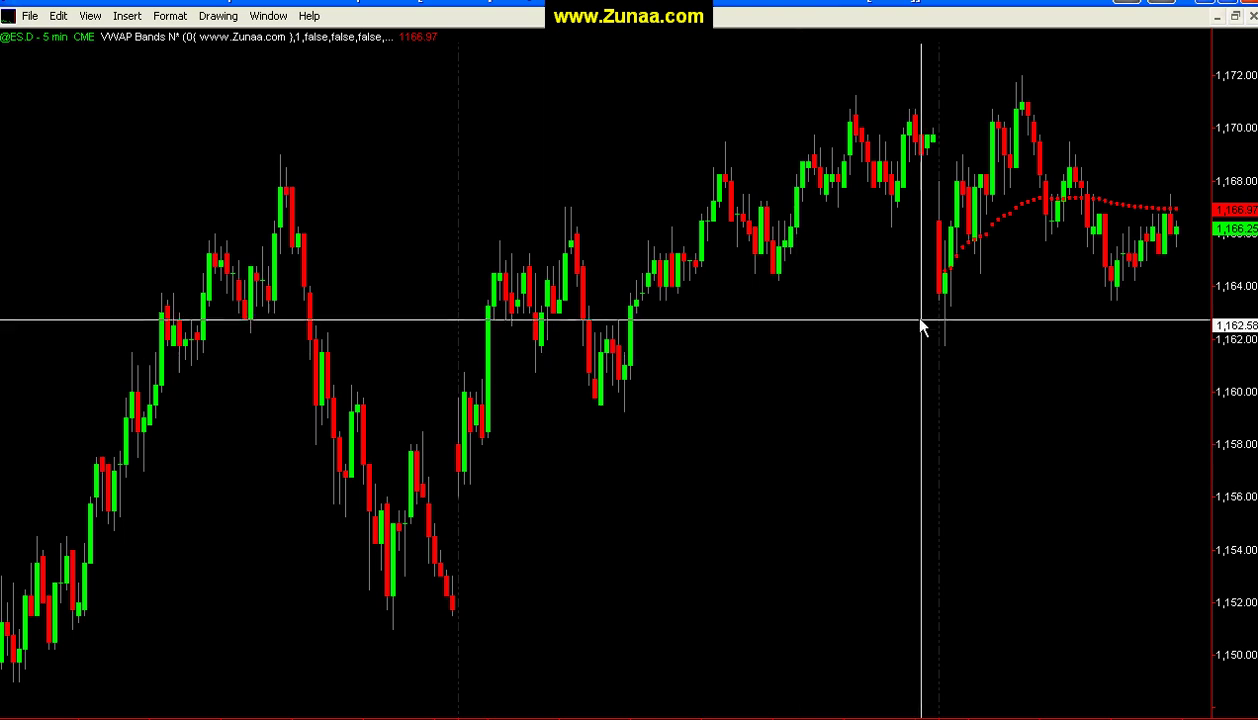
click(1103, 297)
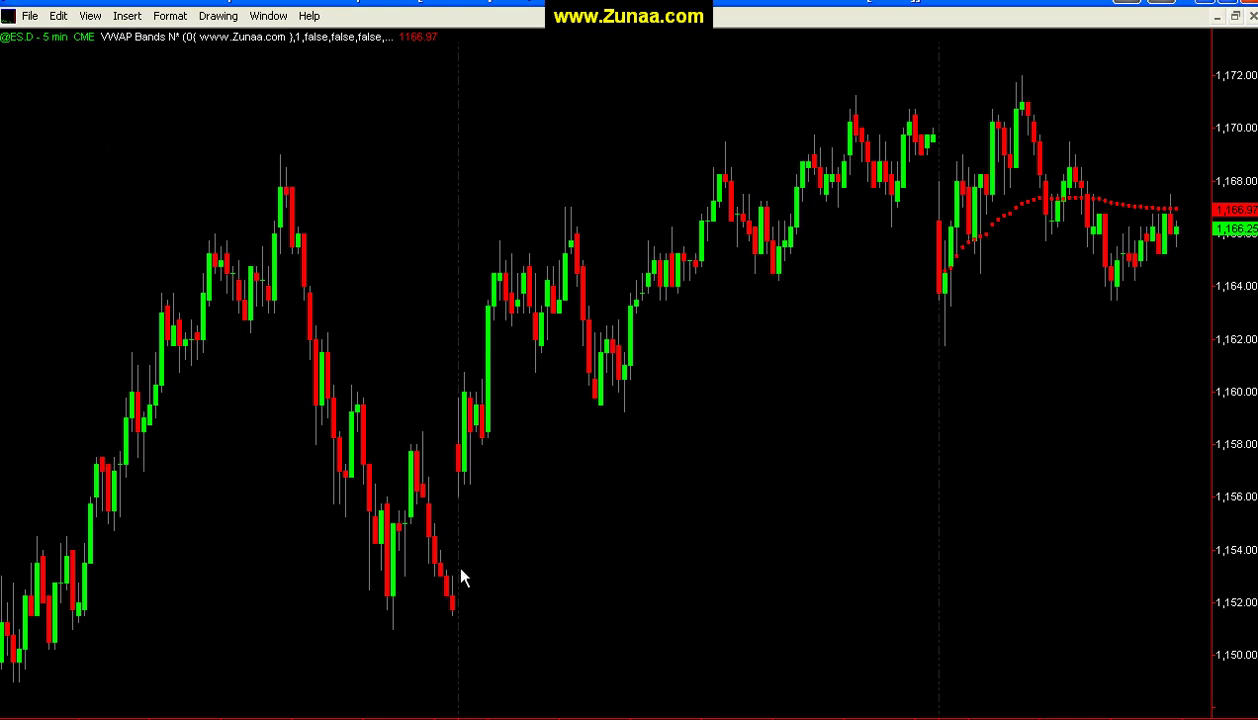
Inspect price and volume values of the 05/12/10 09:35 bar and neighbouring bars.
drag(480, 646, 459, 653)
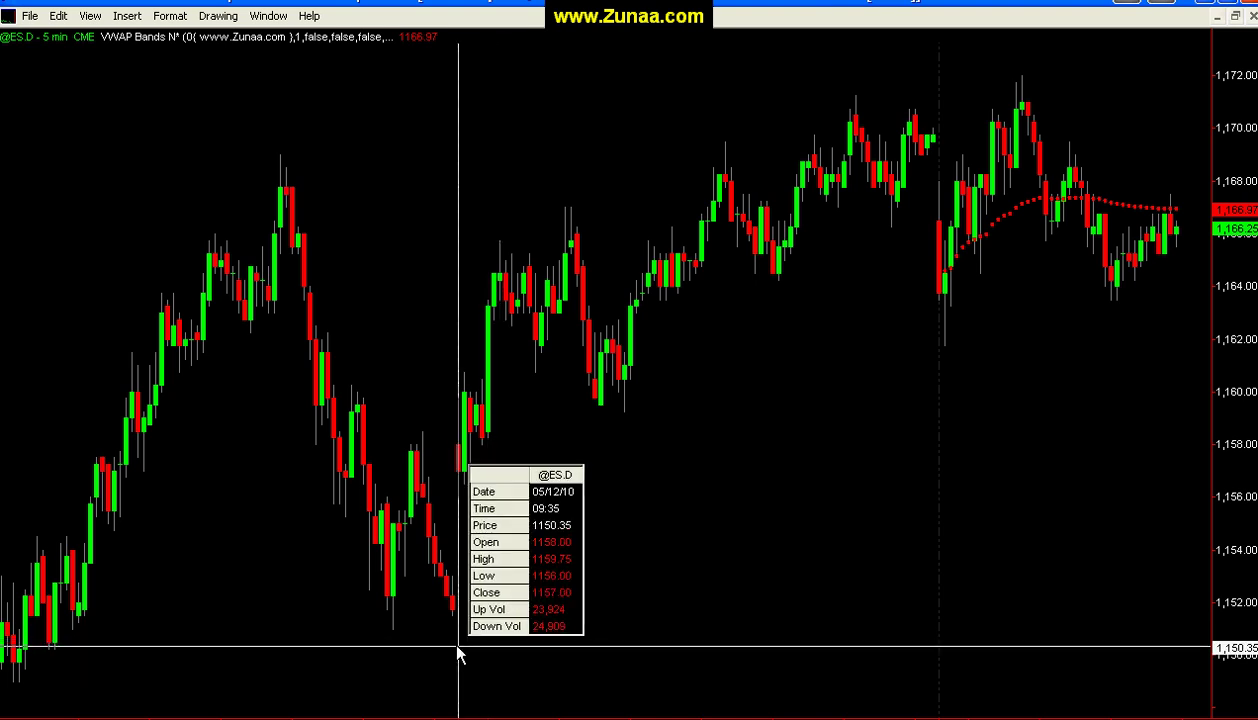
drag(459, 653, 458, 654)
drag(897, 488, 940, 505)
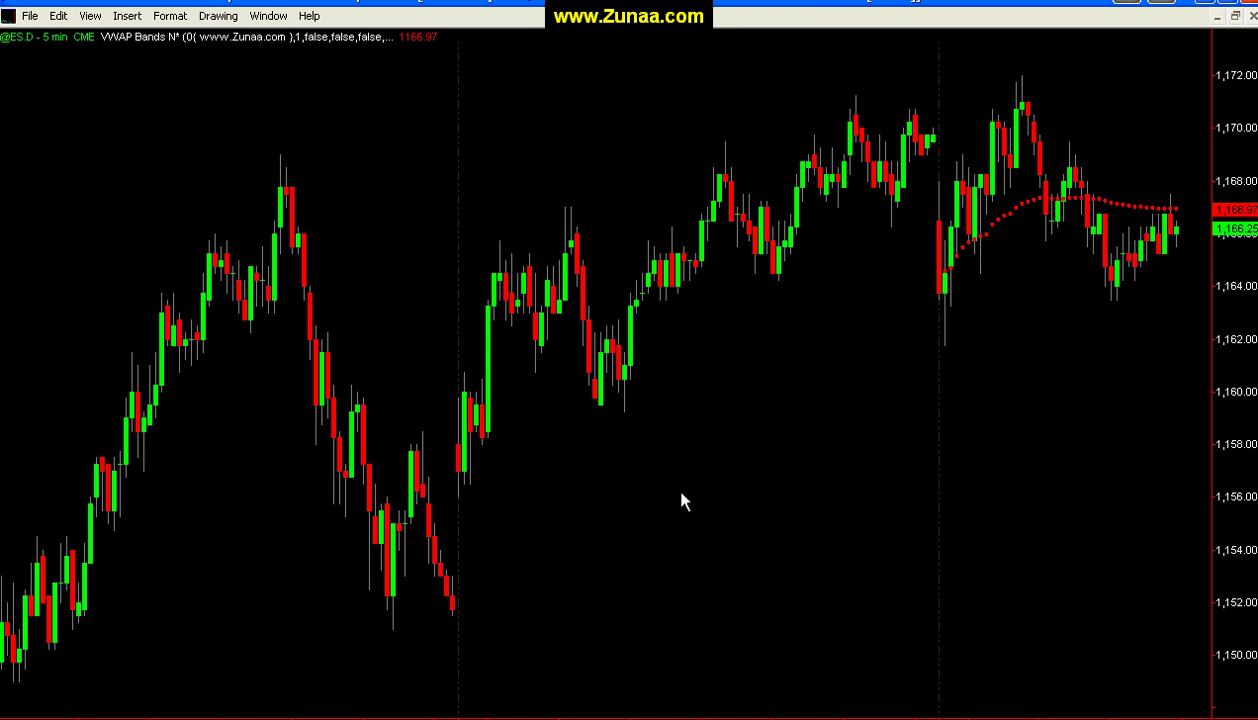
drag(635, 523, 619, 522)
drag(458, 350, 935, 343)
Change the VWAP Bands N* NumberOfDays input from 1 to 2 and confirm.
right_click(1022, 210)
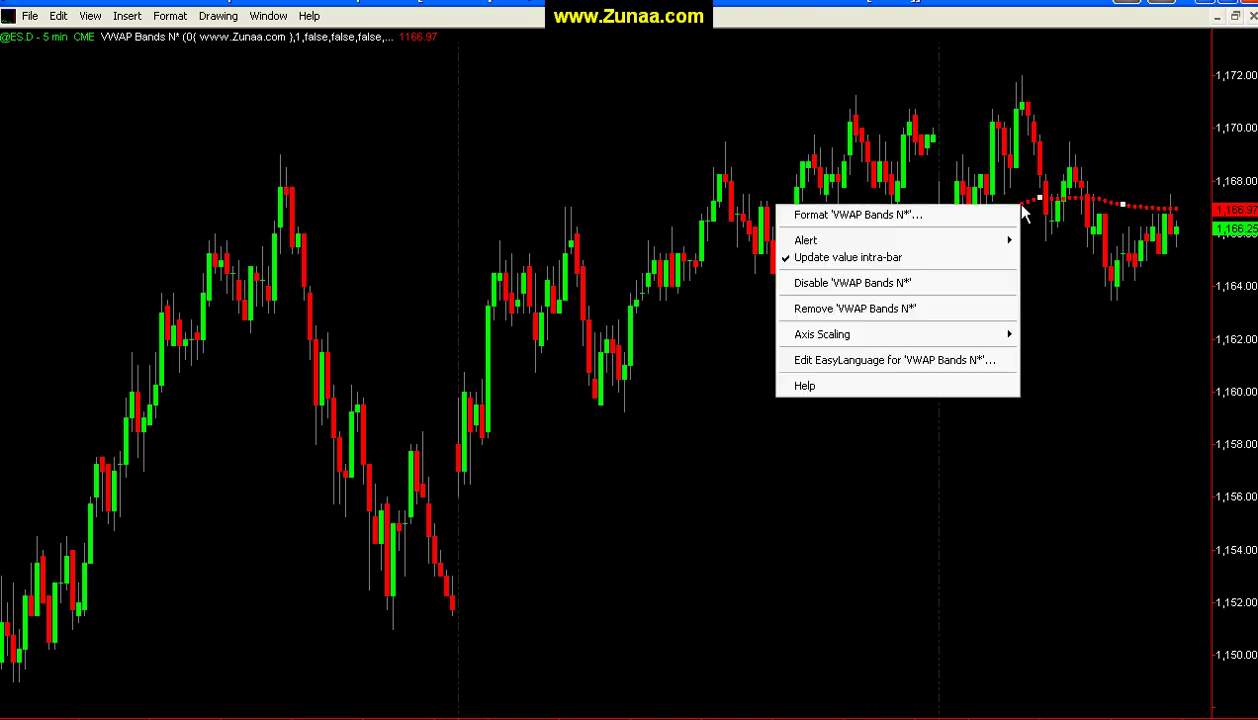
click(918, 222)
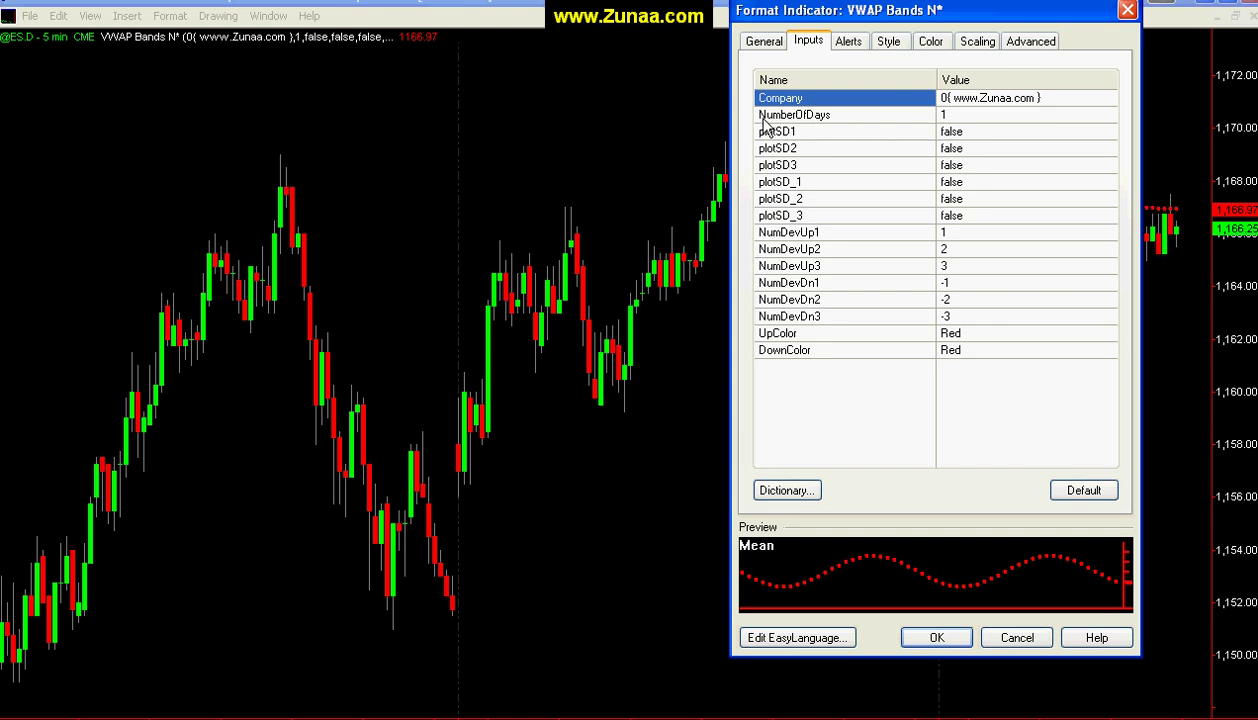
click(950, 115)
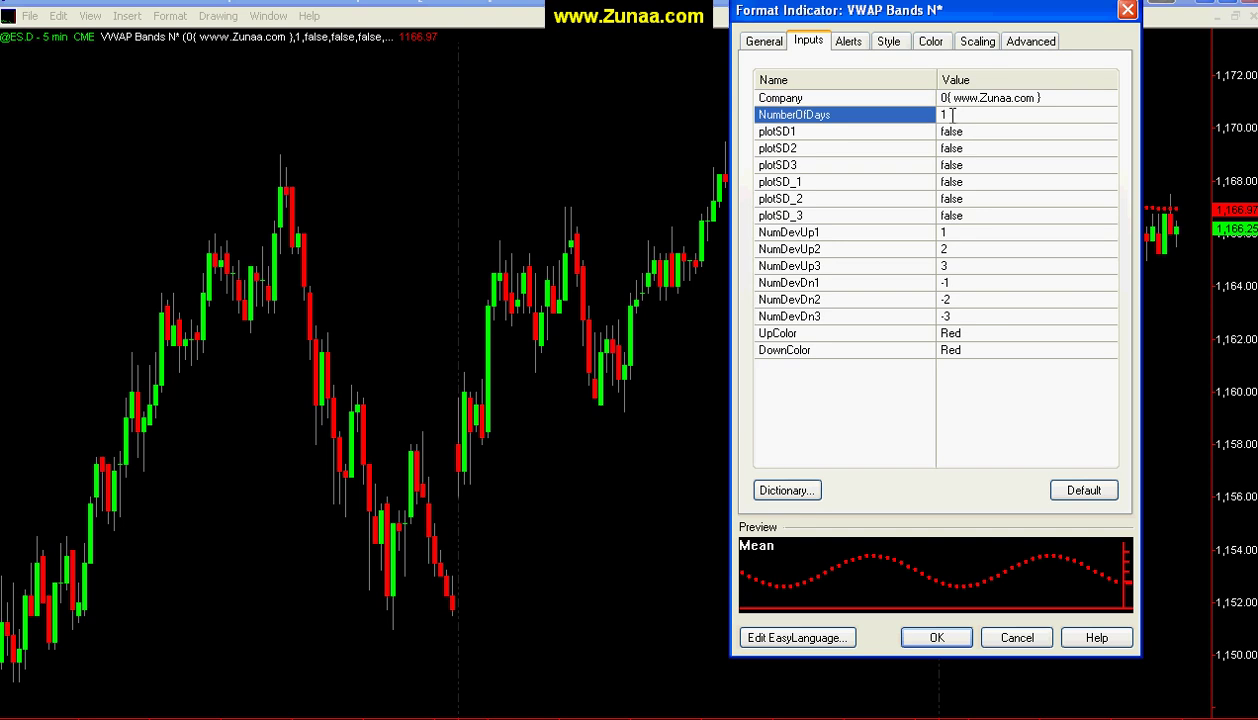
key(BackSpace)
text(2)
click(952, 640)
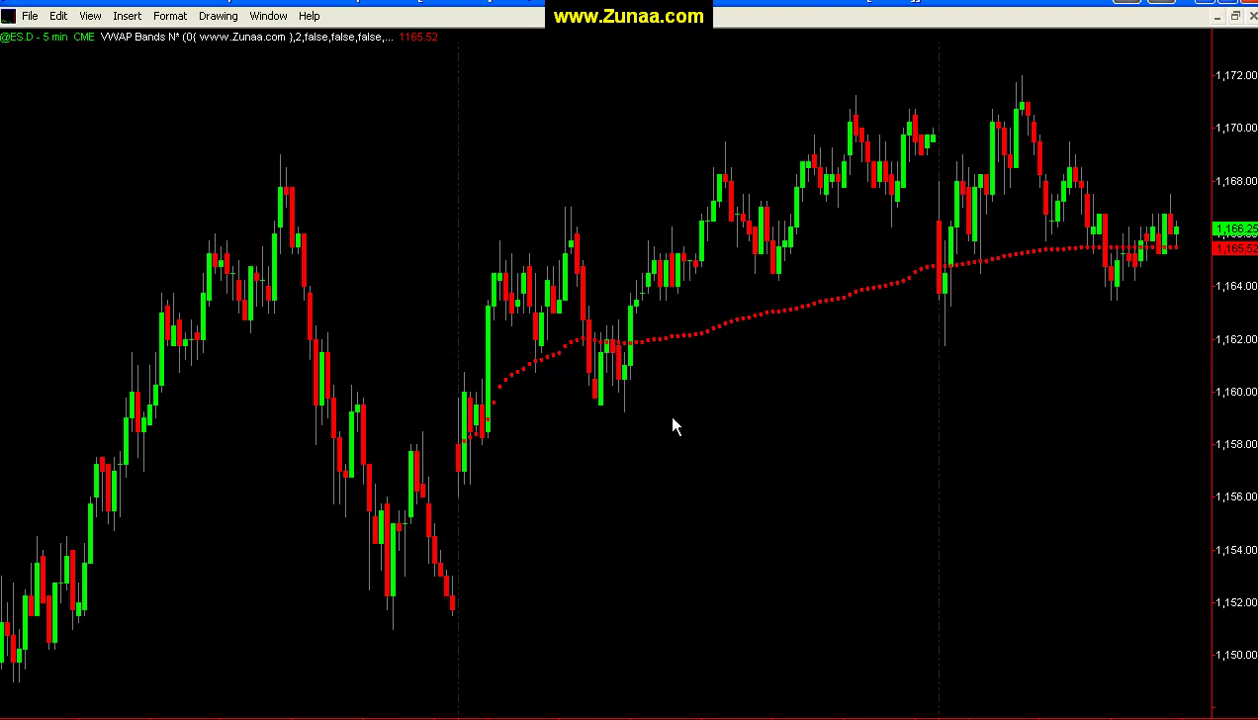
Compare the 05/12/10 and 05/13/10 09:35 bars against the two-day VWAP, then remove the crosshair.
drag(477, 490, 946, 300)
mouse_move(957, 144)
mouse_down()
mouse_move(940, 145)
mouse_move(949, 160)
mouse_up()
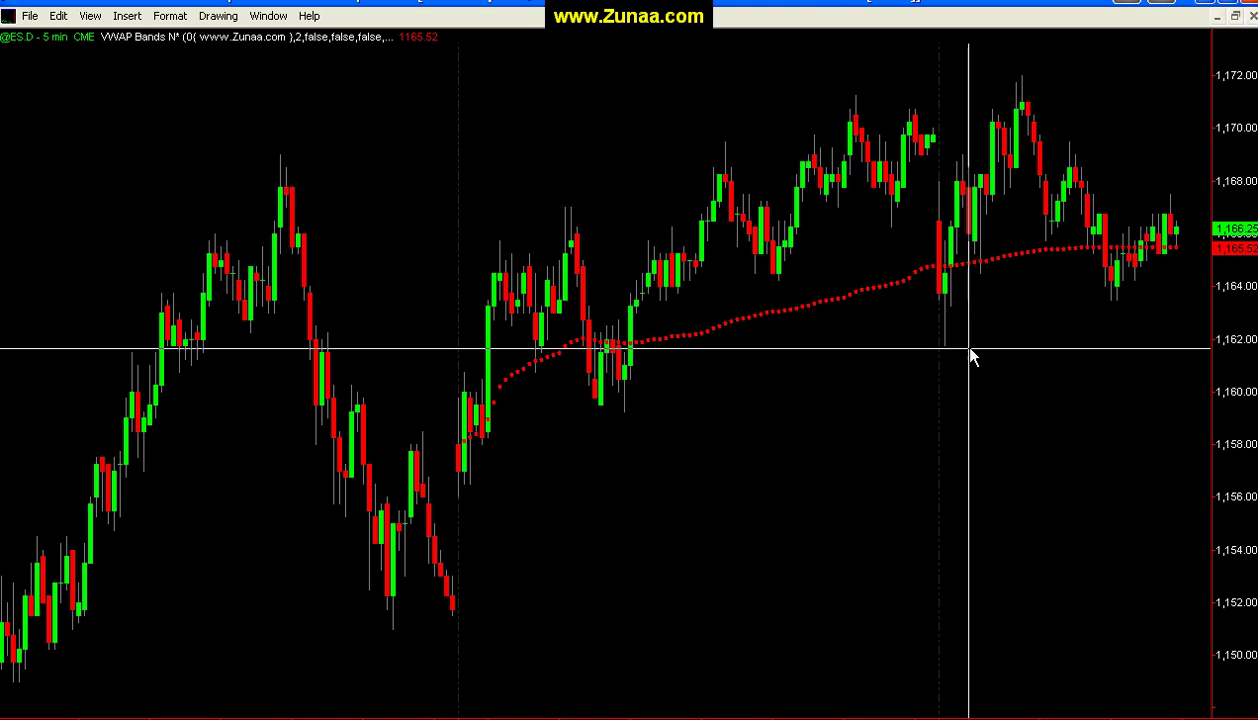
key(Escape)
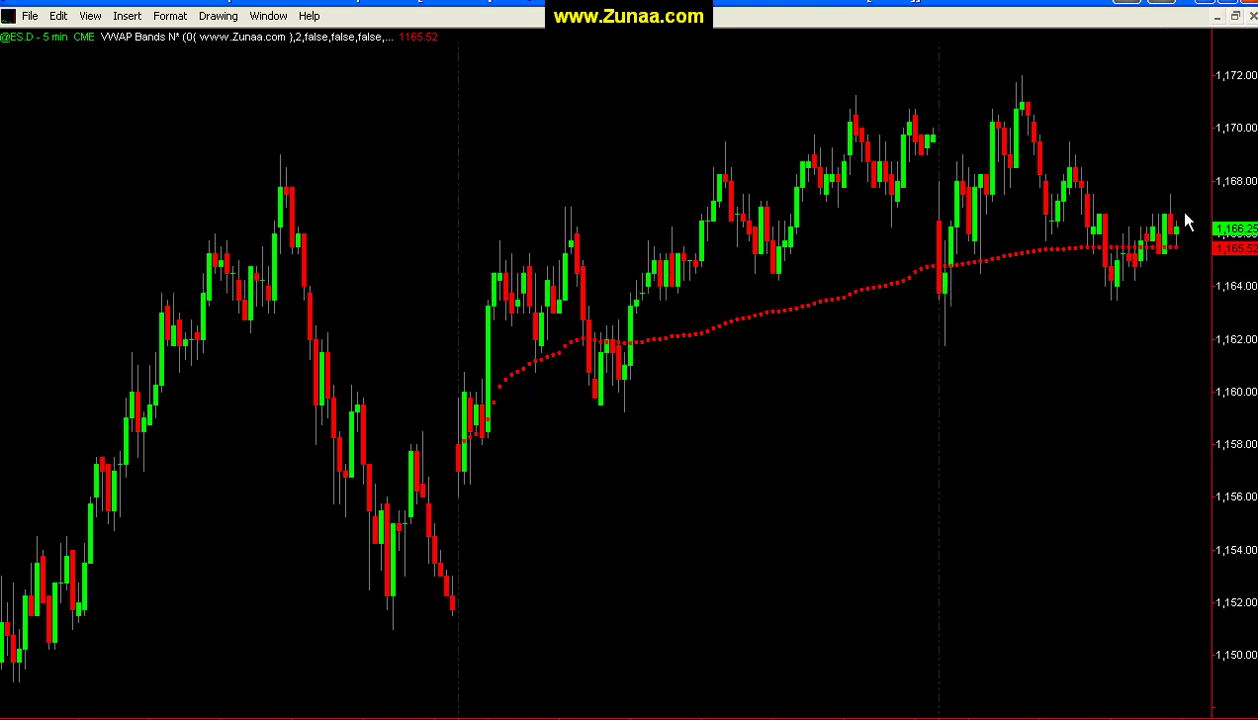
right_click(795, 309)
click(843, 320)
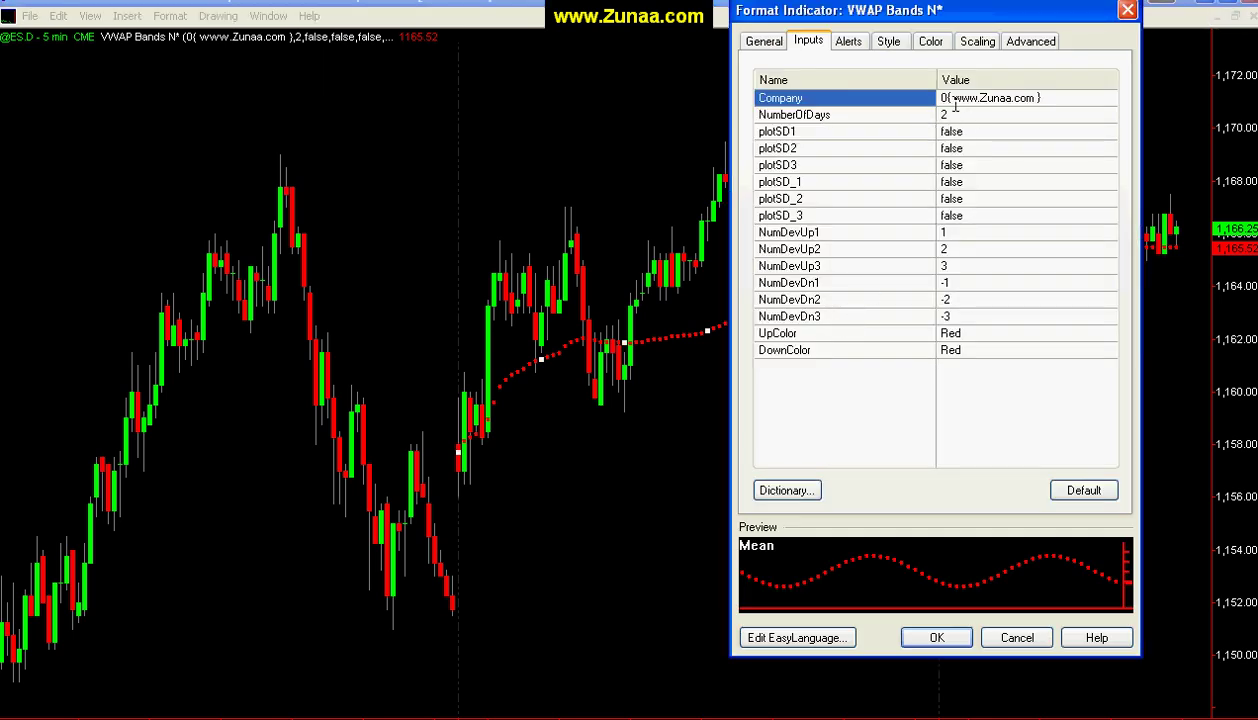
click(1127, 11)
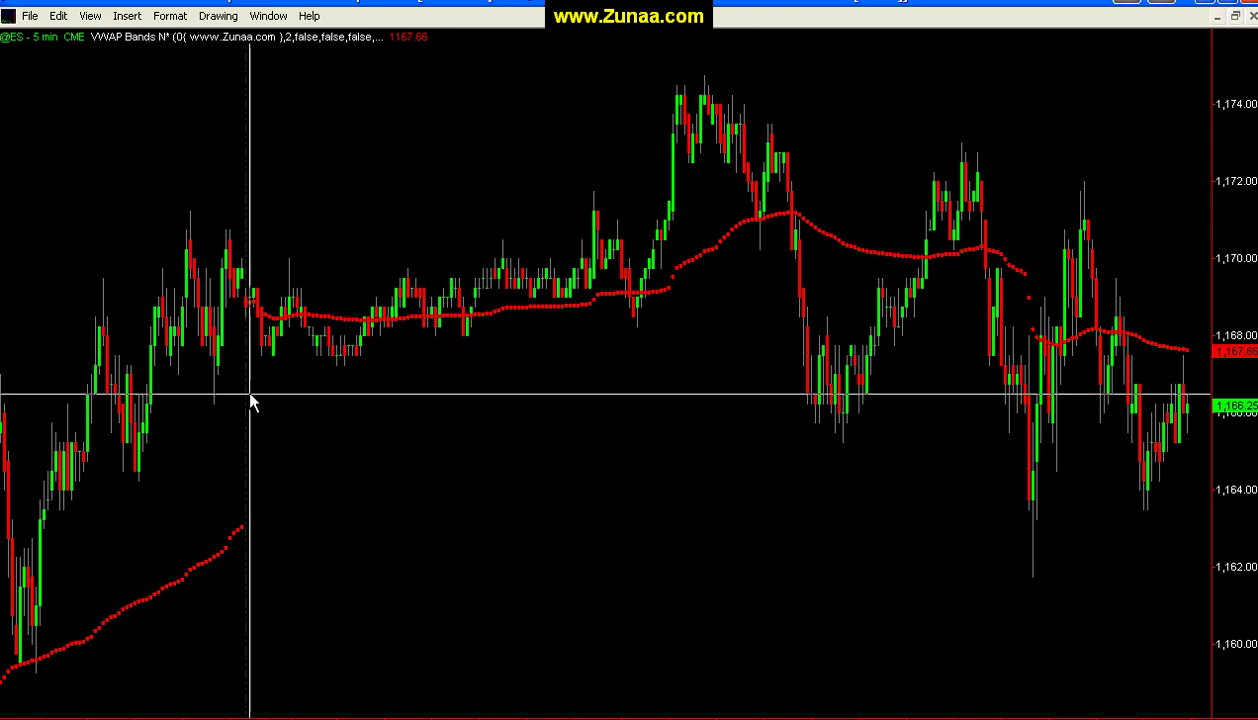
mouse_move(247, 399)
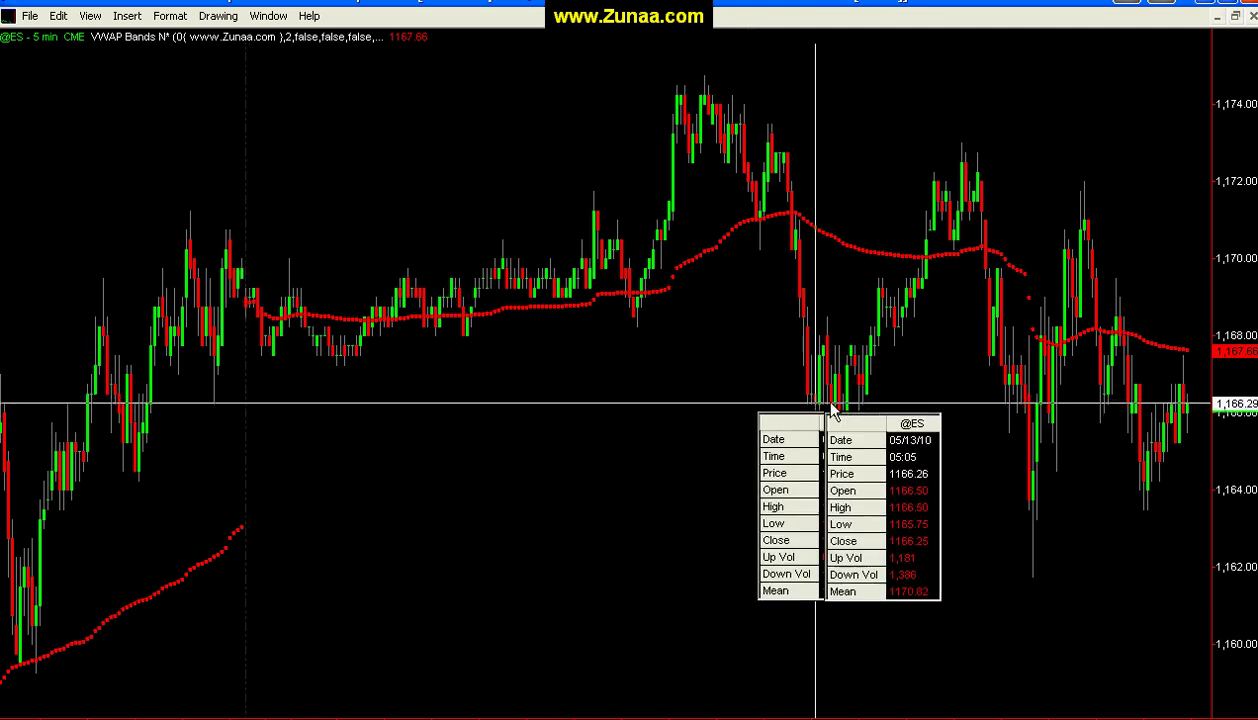
mouse_move(240, 369)
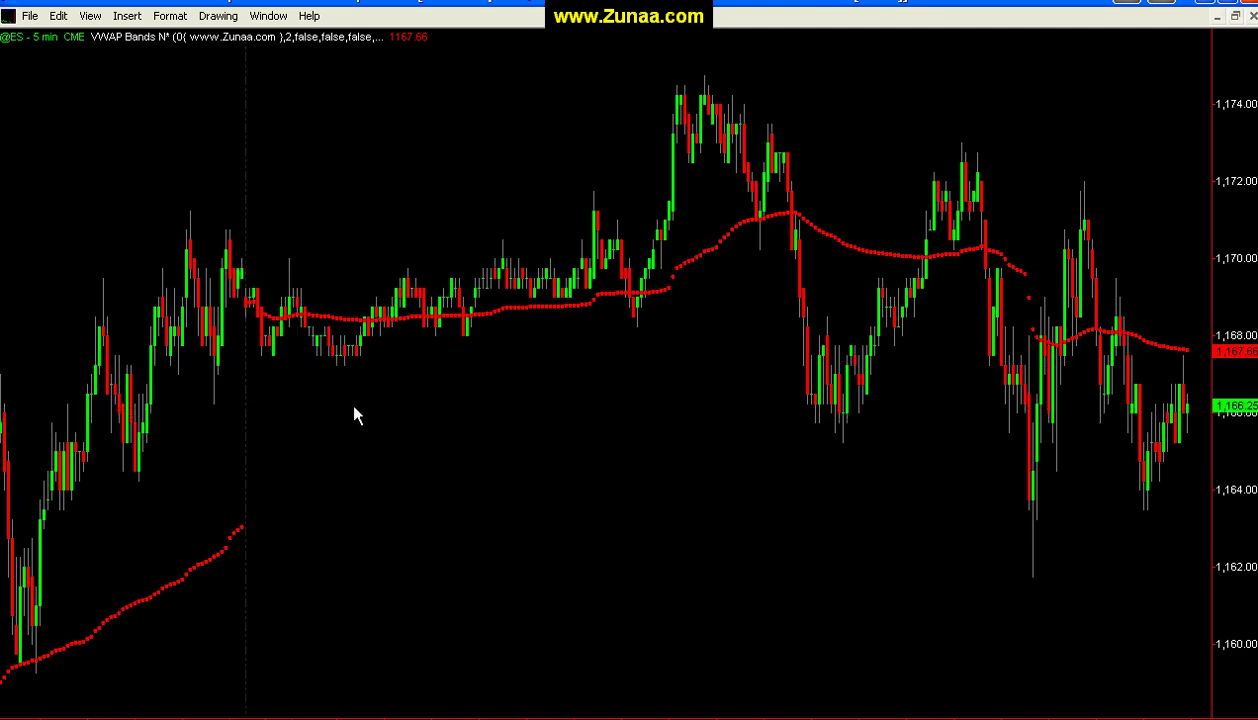
click(709, 246)
right_click(710, 250)
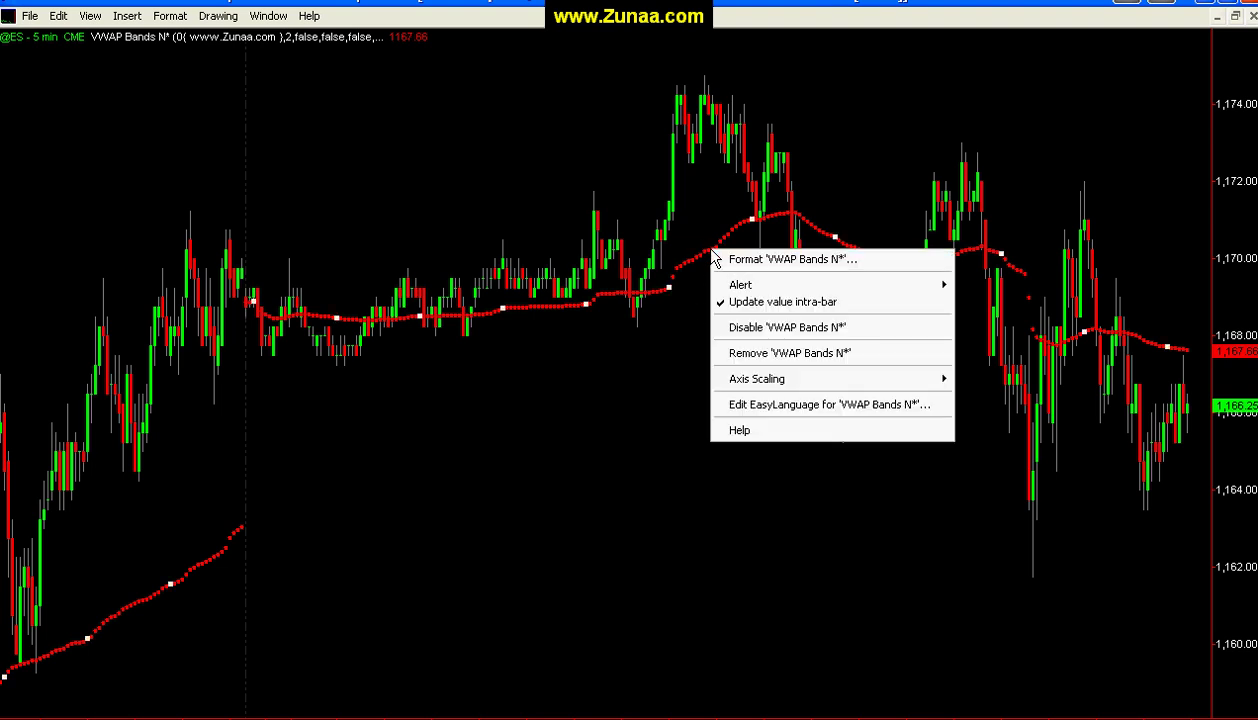
click(728, 262)
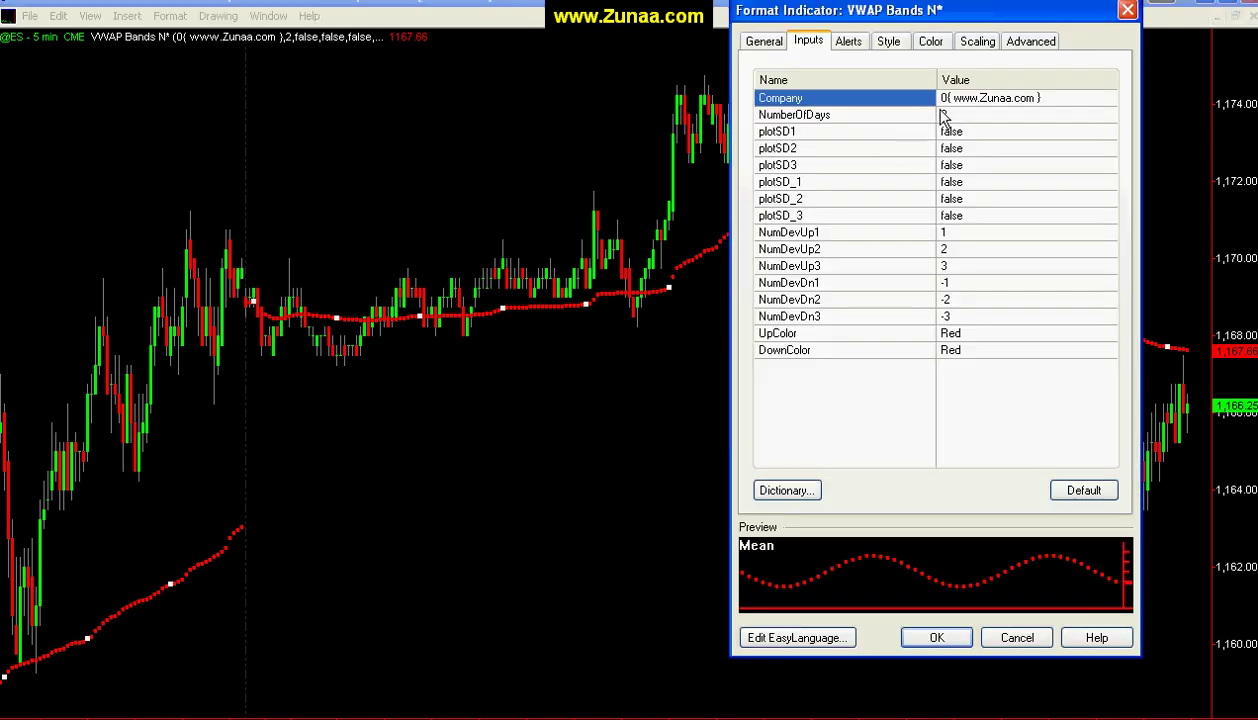
click(1128, 12)
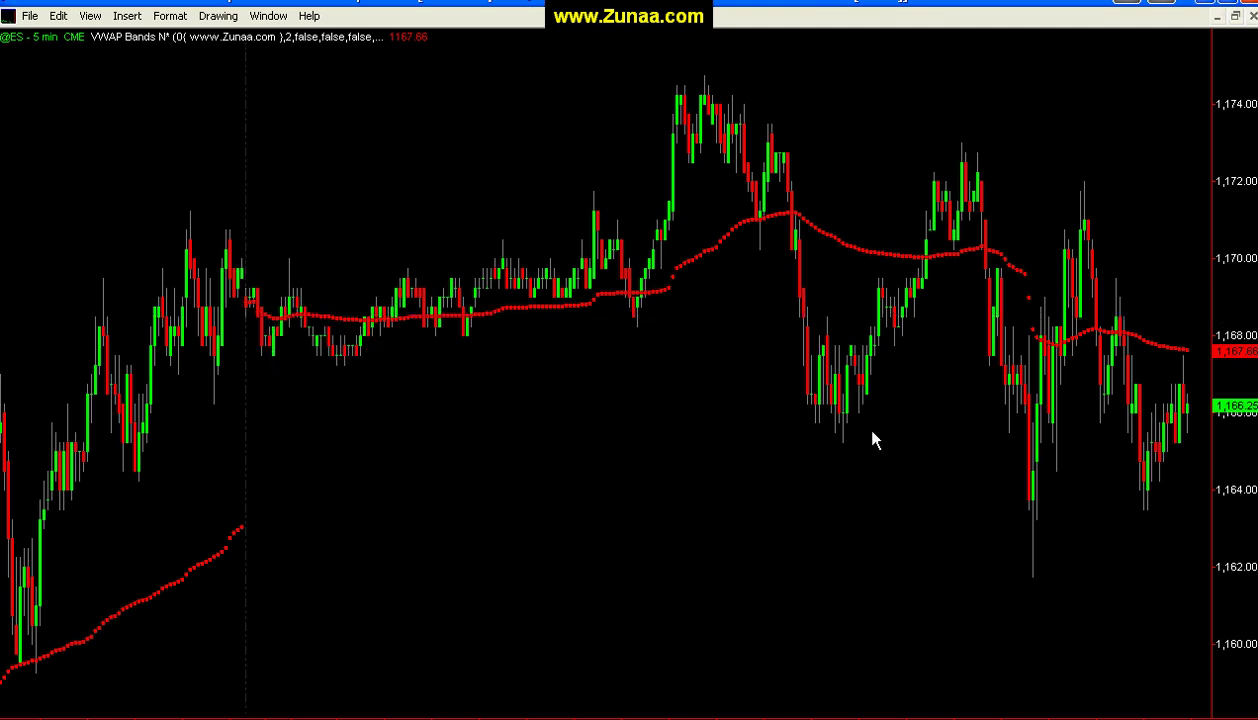
Zoom the chart out to more bars and bring up, then dismiss, the VWAP line's options.
key(Down)
key(Down)
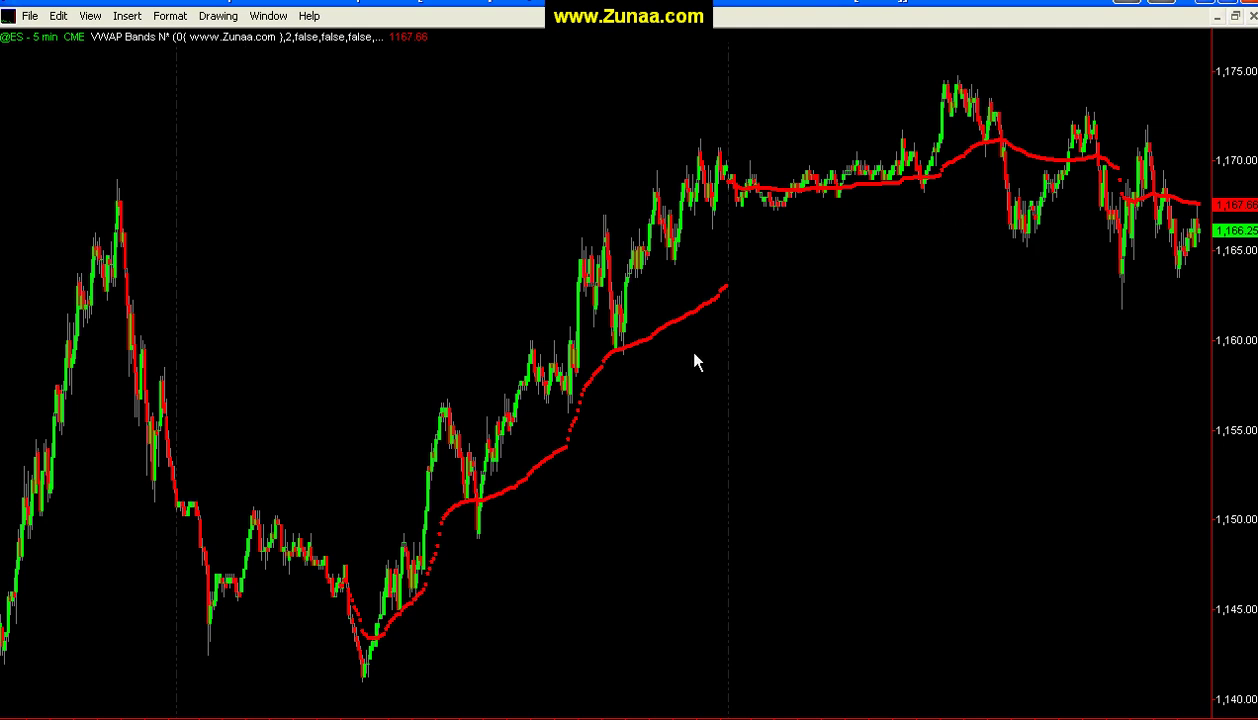
click(954, 166)
right_click(955, 162)
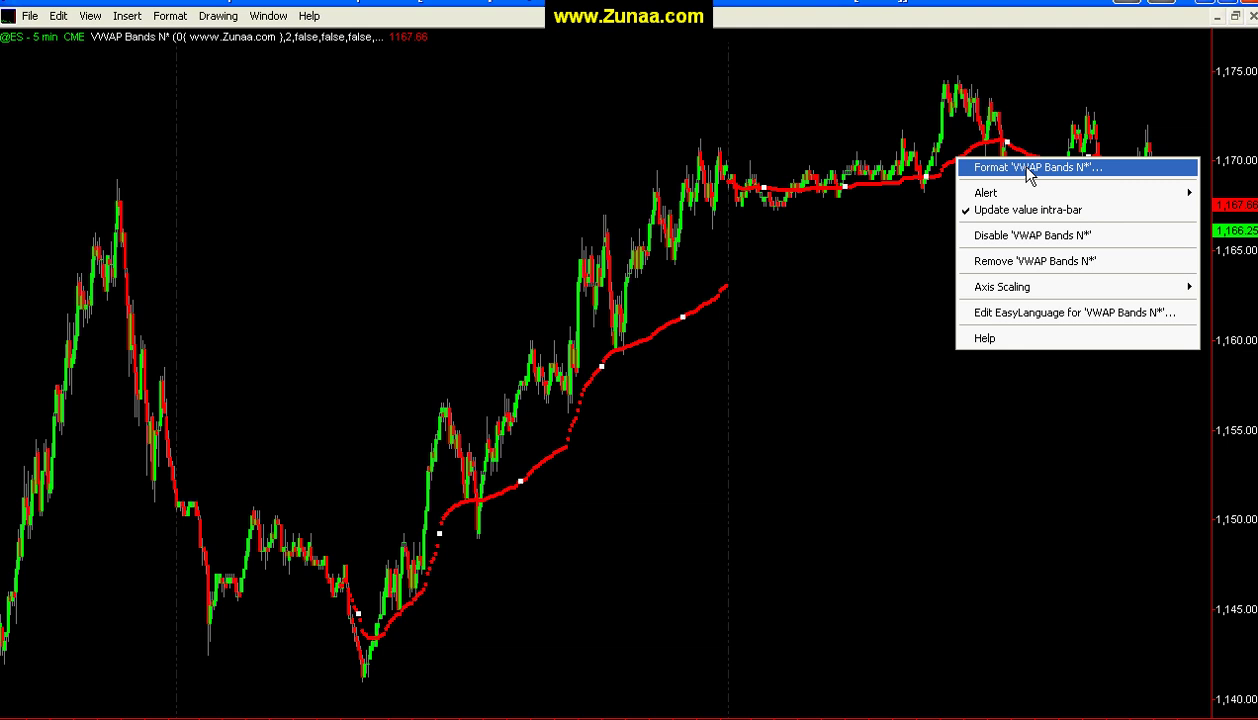
click(927, 349)
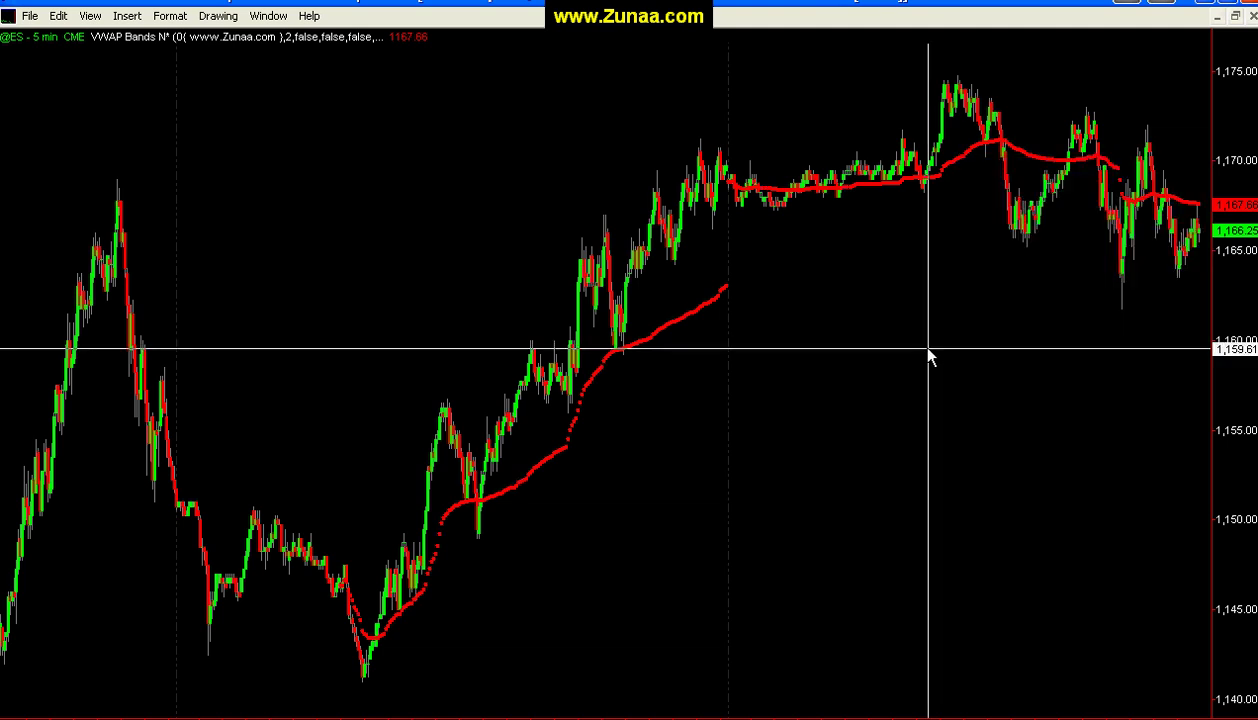
Read a bar's date, price and volume values, then select the VWAP indicator line.
drag(892, 388, 906, 261)
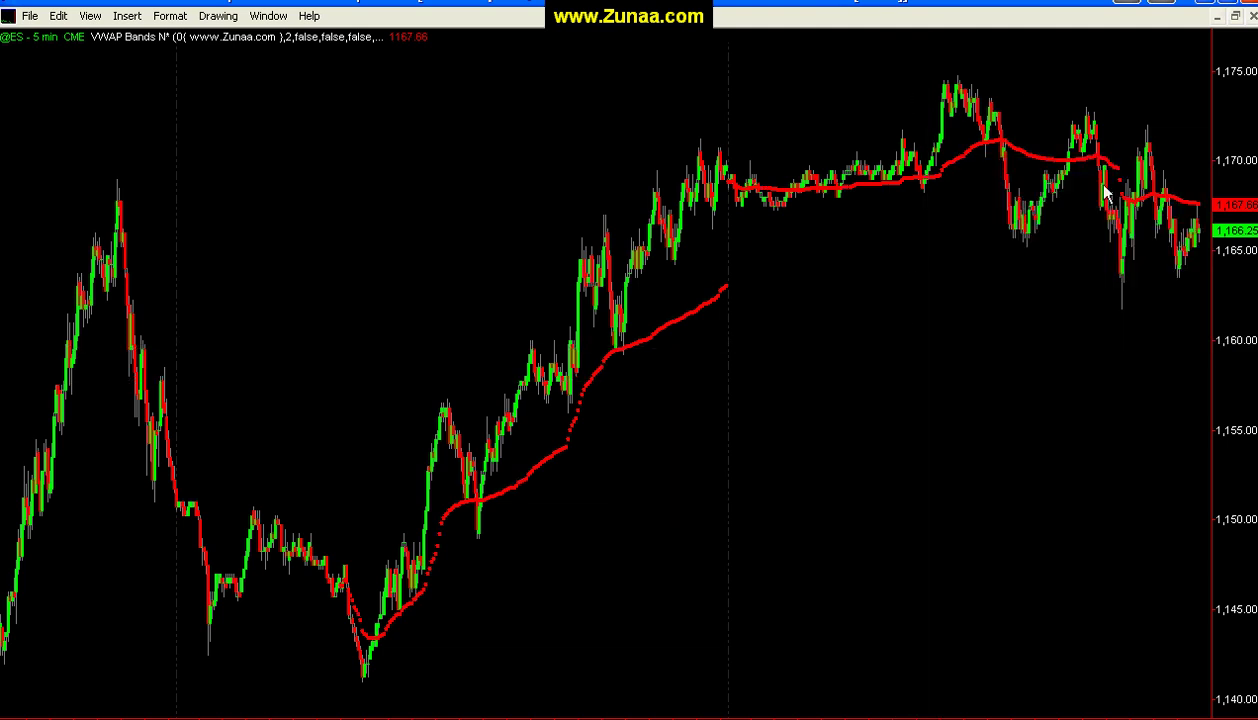
click(895, 268)
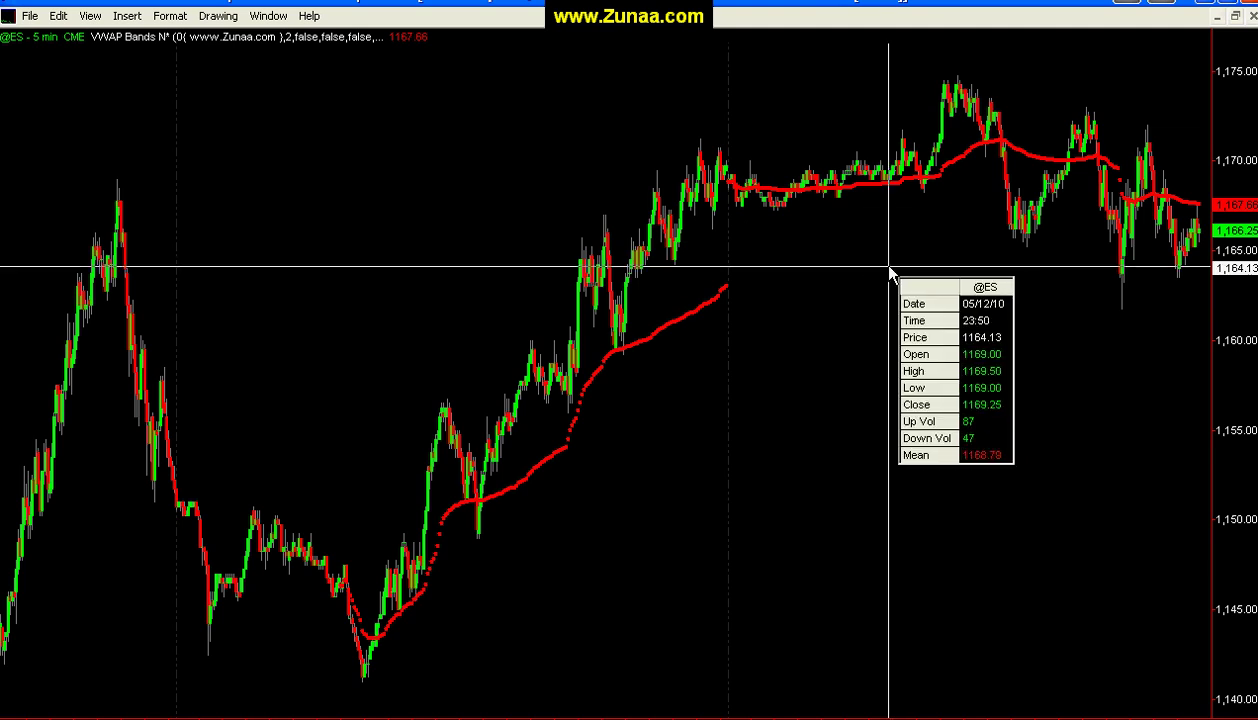
drag(890, 270, 873, 261)
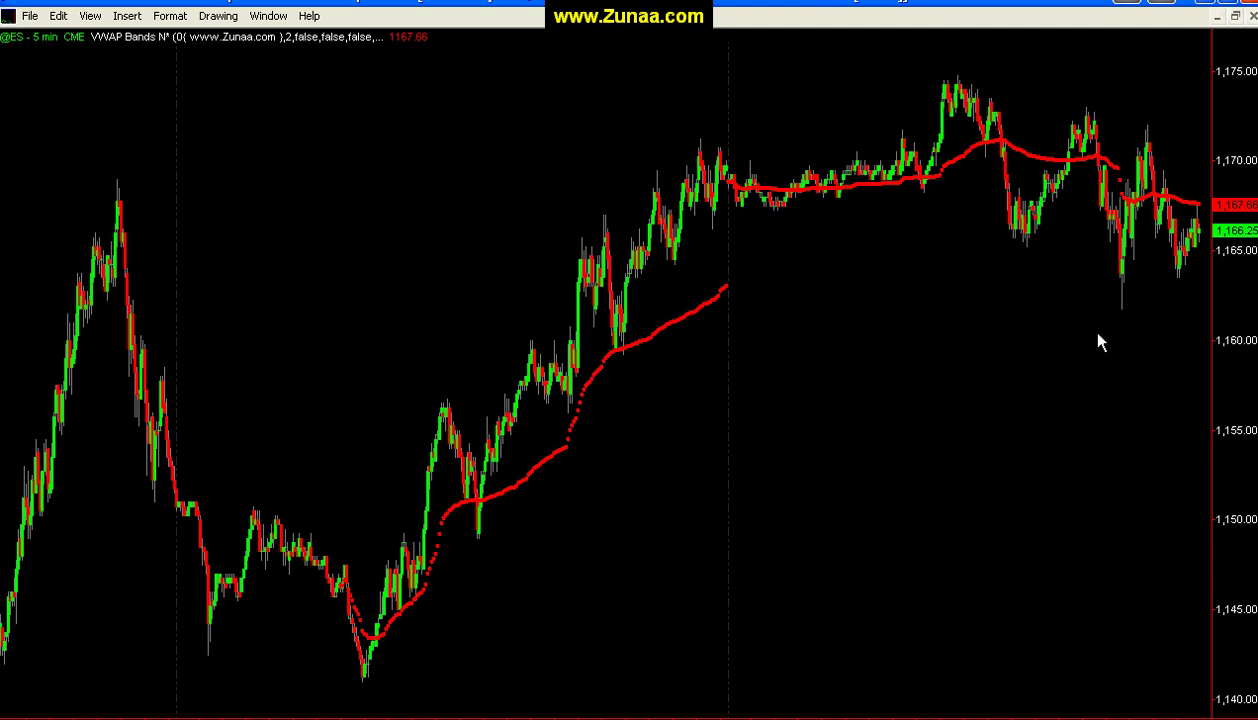
click(878, 498)
click(949, 145)
Change the VWAP Bands N* NumberOfDays input from 2 to 3 and apply it.
right_click(949, 145)
click(985, 158)
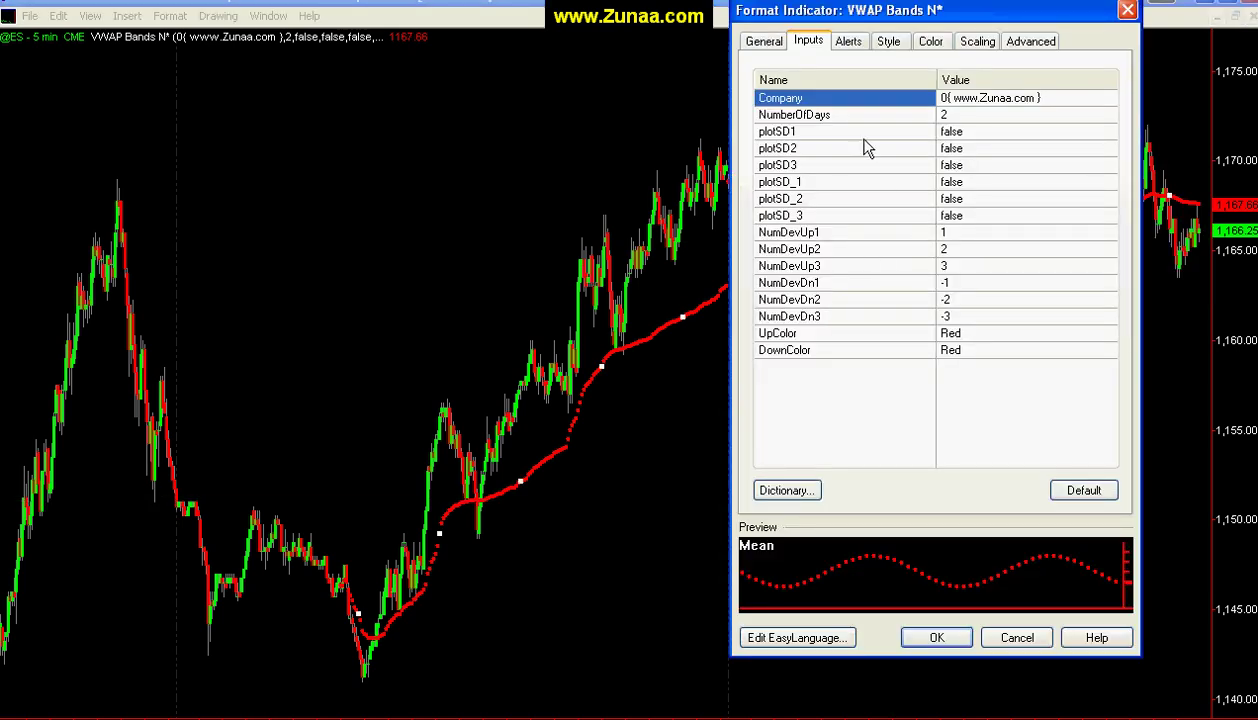
click(952, 116)
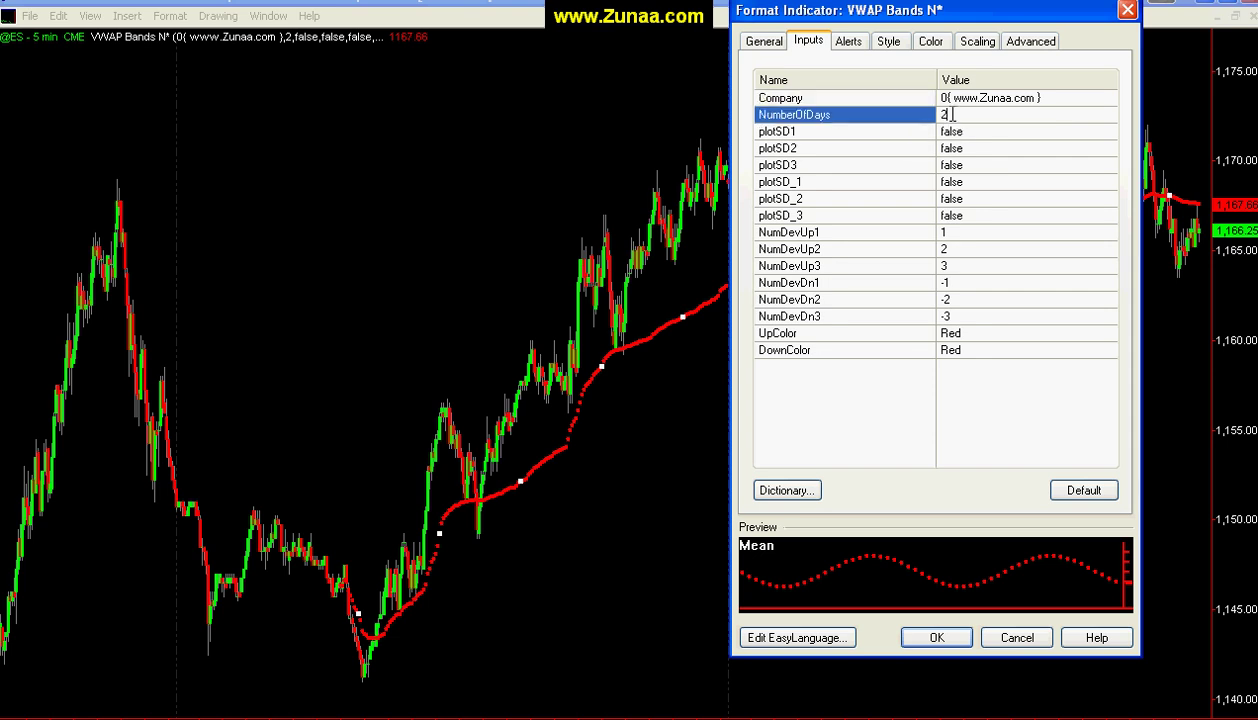
key(BackSpace)
text(3)
click(937, 638)
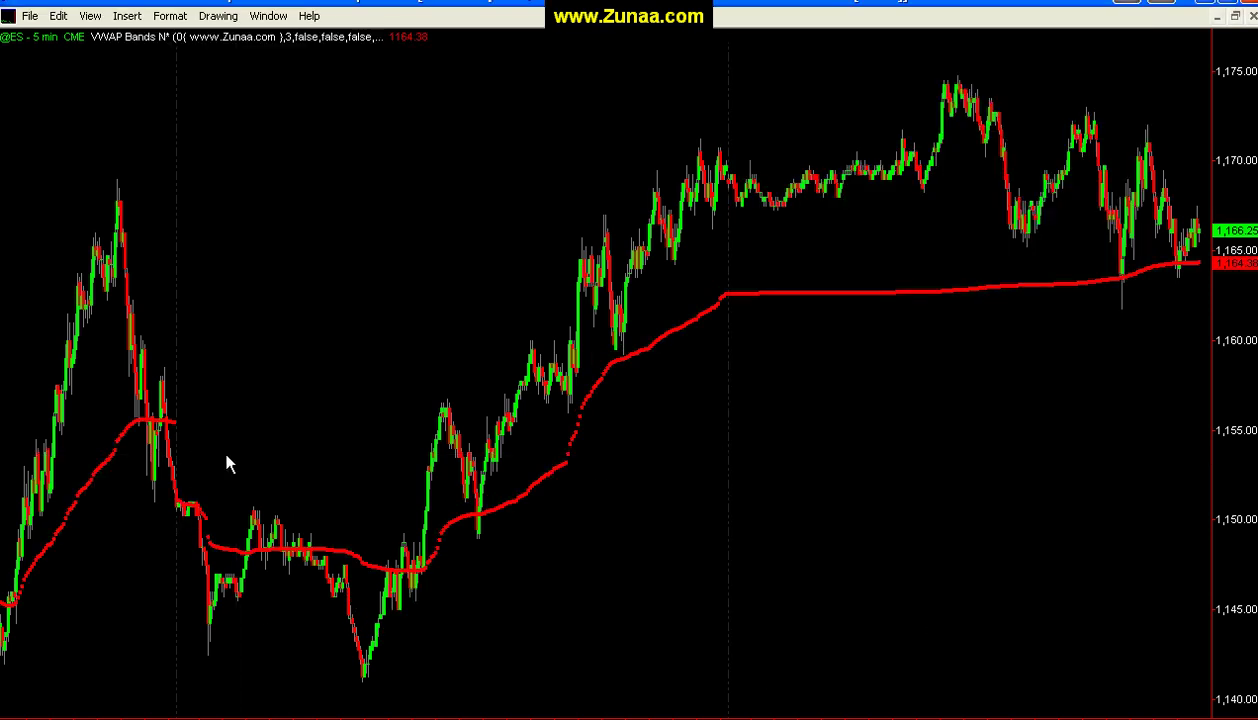
Magnify the earlier part of the chart around the VWAP, then zoom back out.
drag(87, 398, 385, 646)
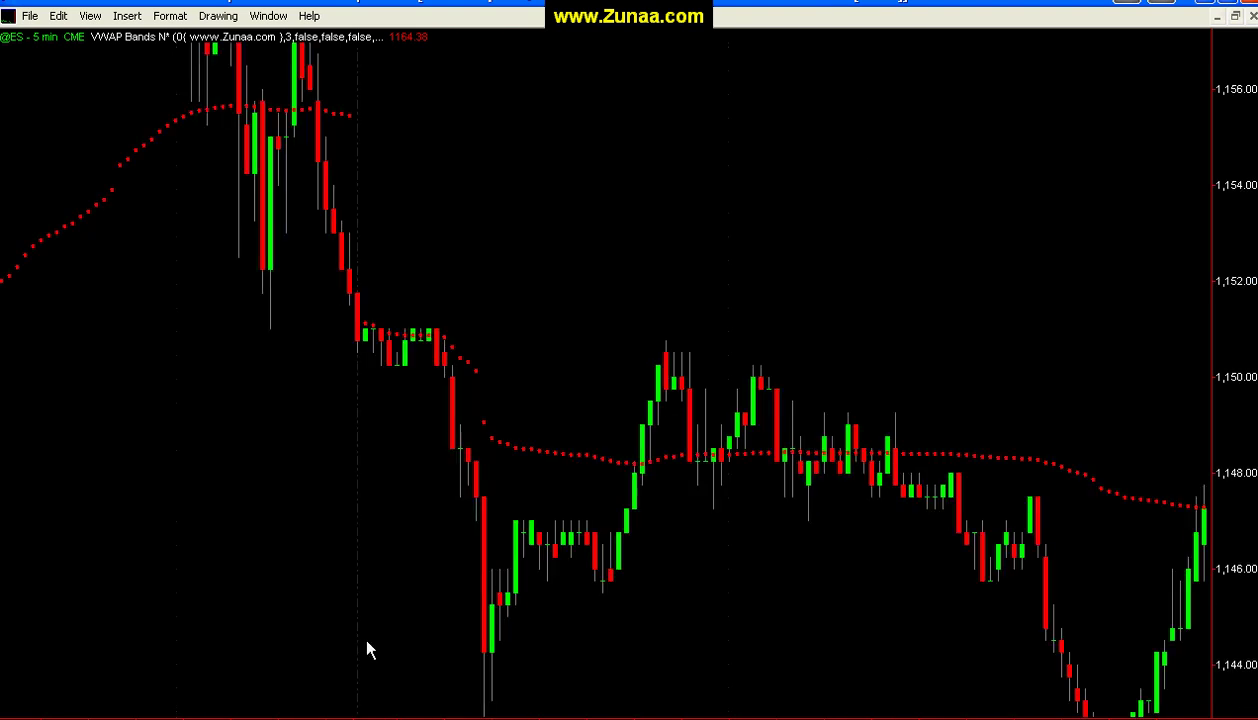
mouse_move(360, 377)
click(350, 390)
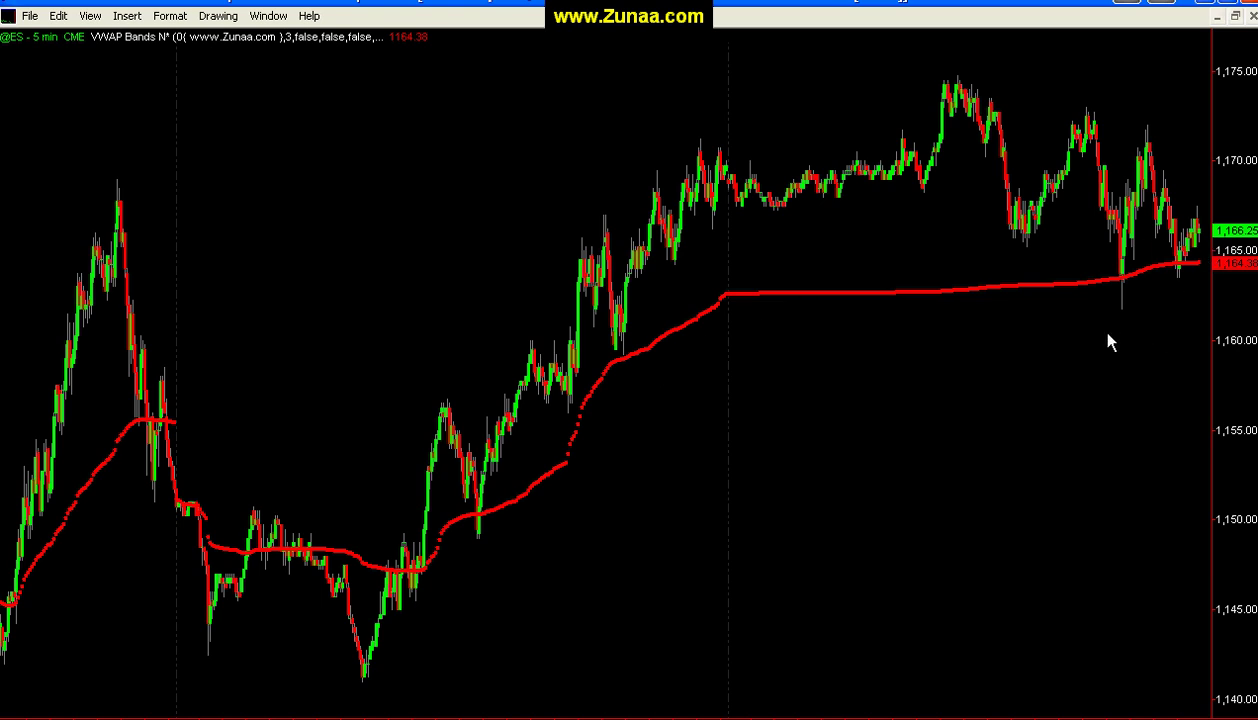
Read date and price values, zoom in on the most recent days, and enable the crosshair.
drag(1134, 338, 1120, 300)
drag(1165, 312, 1160, 277)
key(Down)
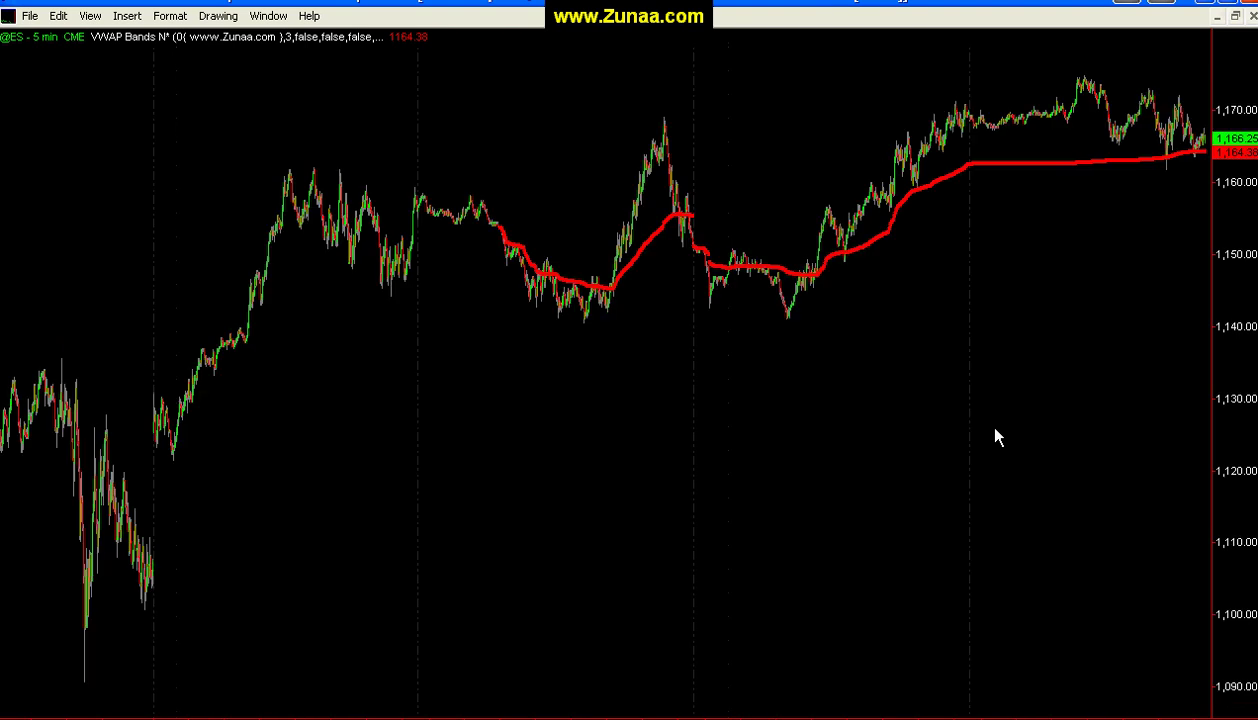
key(Up)
key(Up)
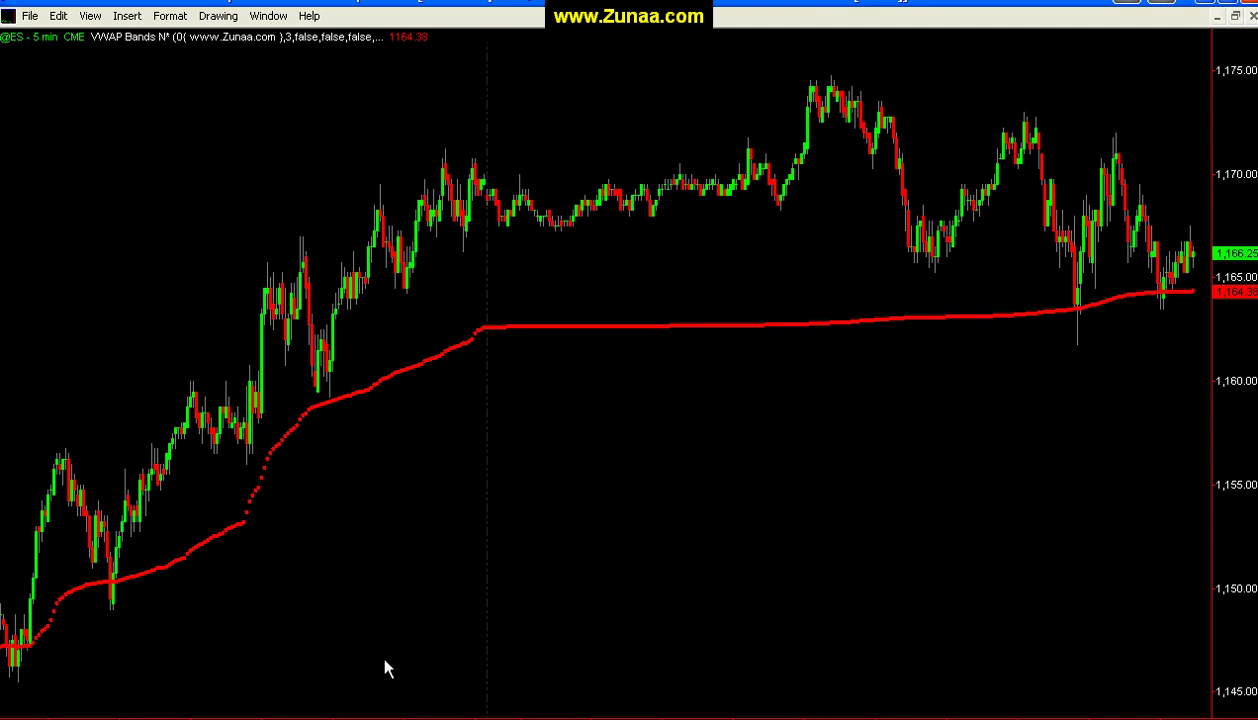
key(ctrl+r)
key(ctrl+r)
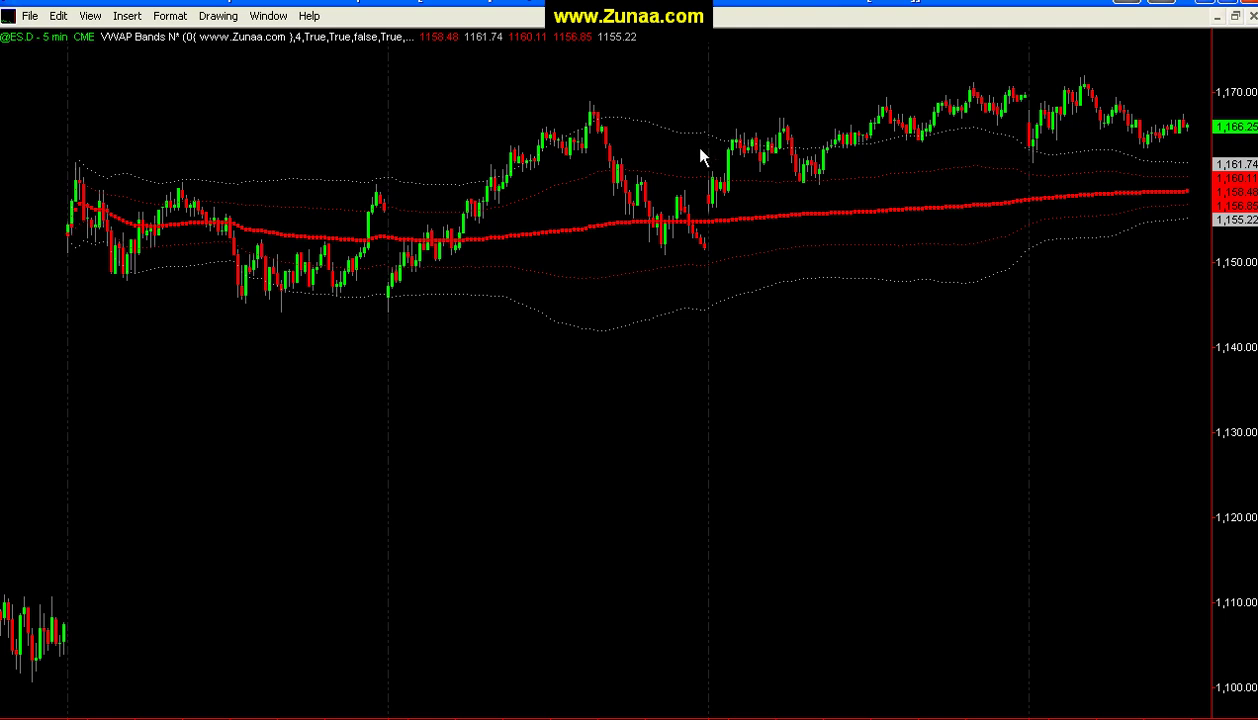
drag(804, 348, 680, 330)
drag(656, 190, 658, 125)
click(657, 298)
click(660, 331)
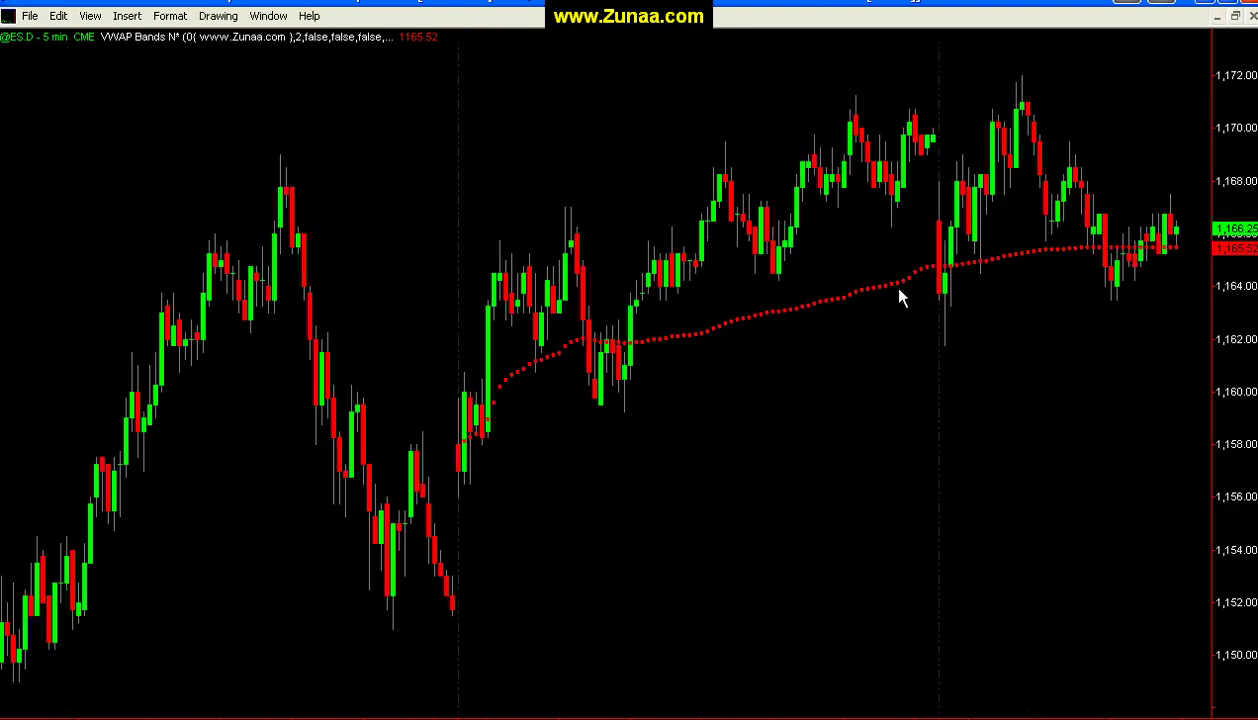
click(832, 300)
right_click(833, 301)
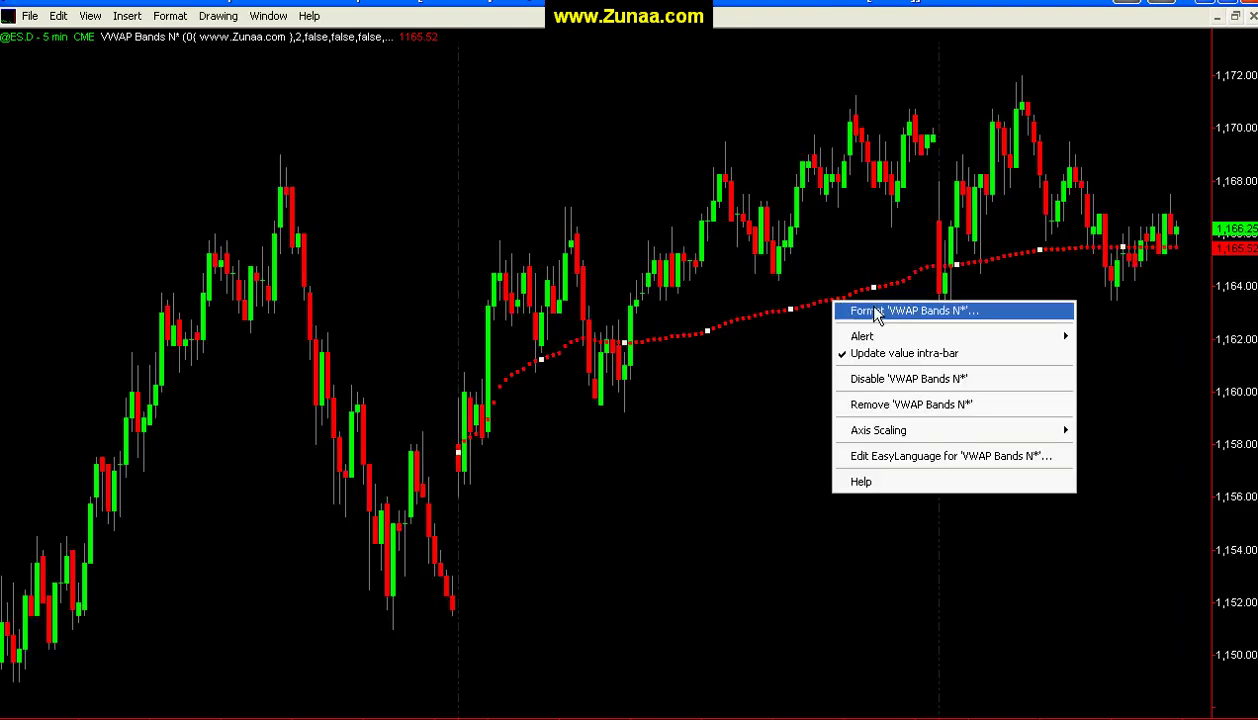
click(878, 312)
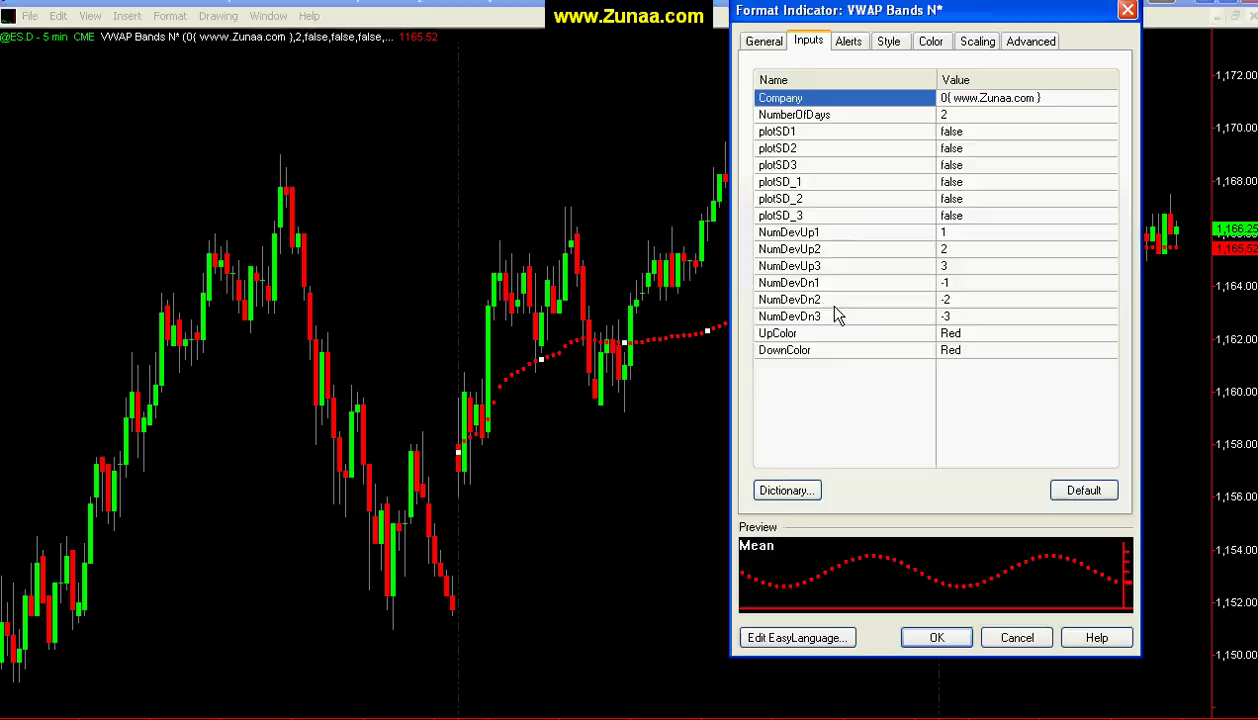
click(950, 117)
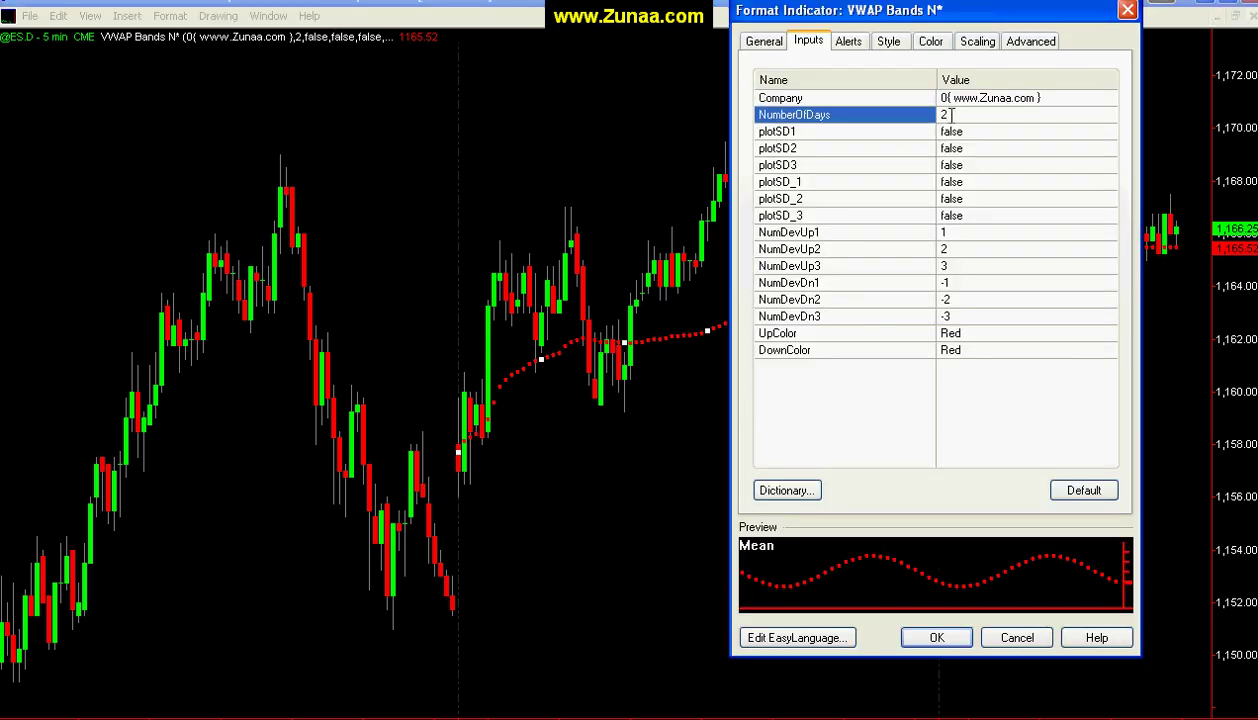
click(1128, 12)
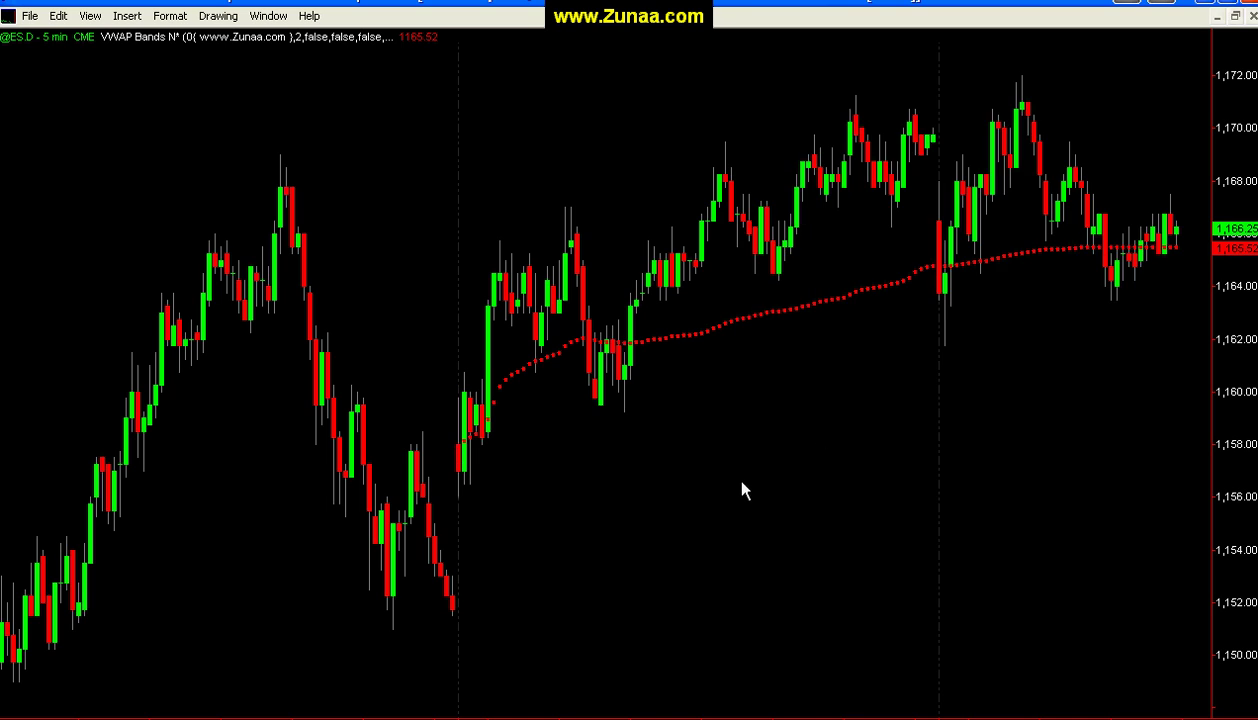
scroll(733, 471, down, 5)
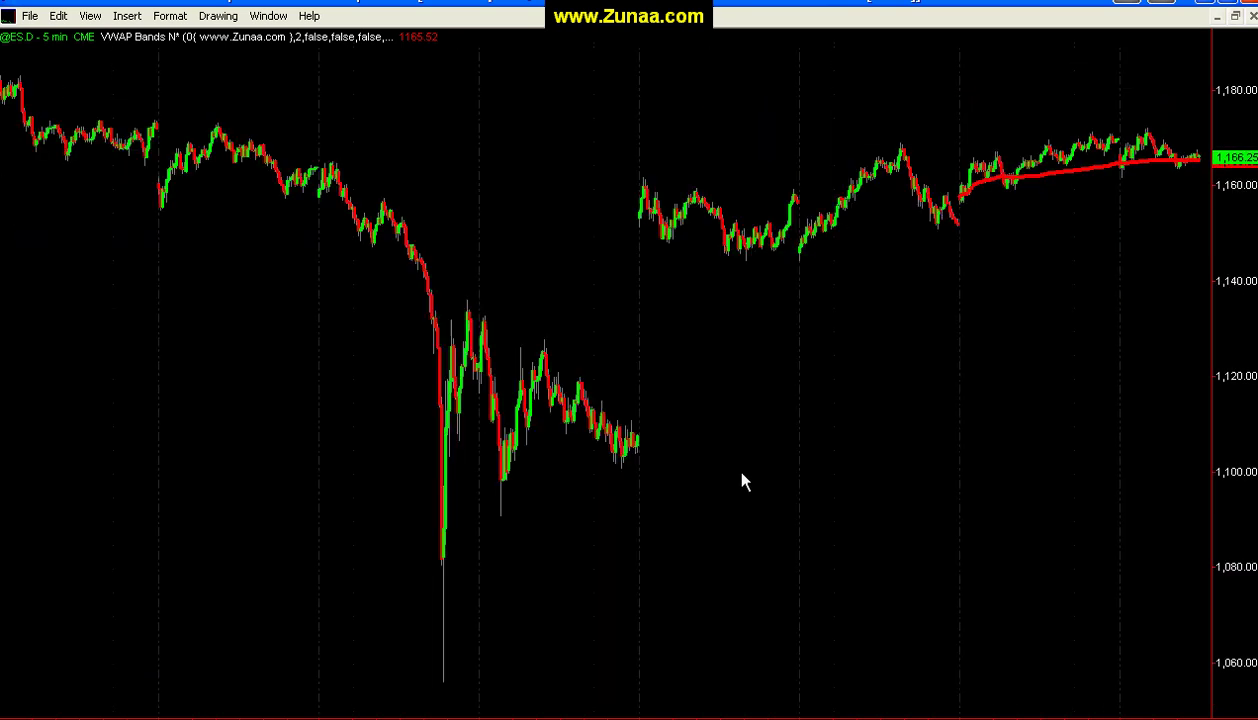
Zoom out to weeks of history so the two-day VWAP covers only the latest sessions.
scroll(643, 388, down, 2)
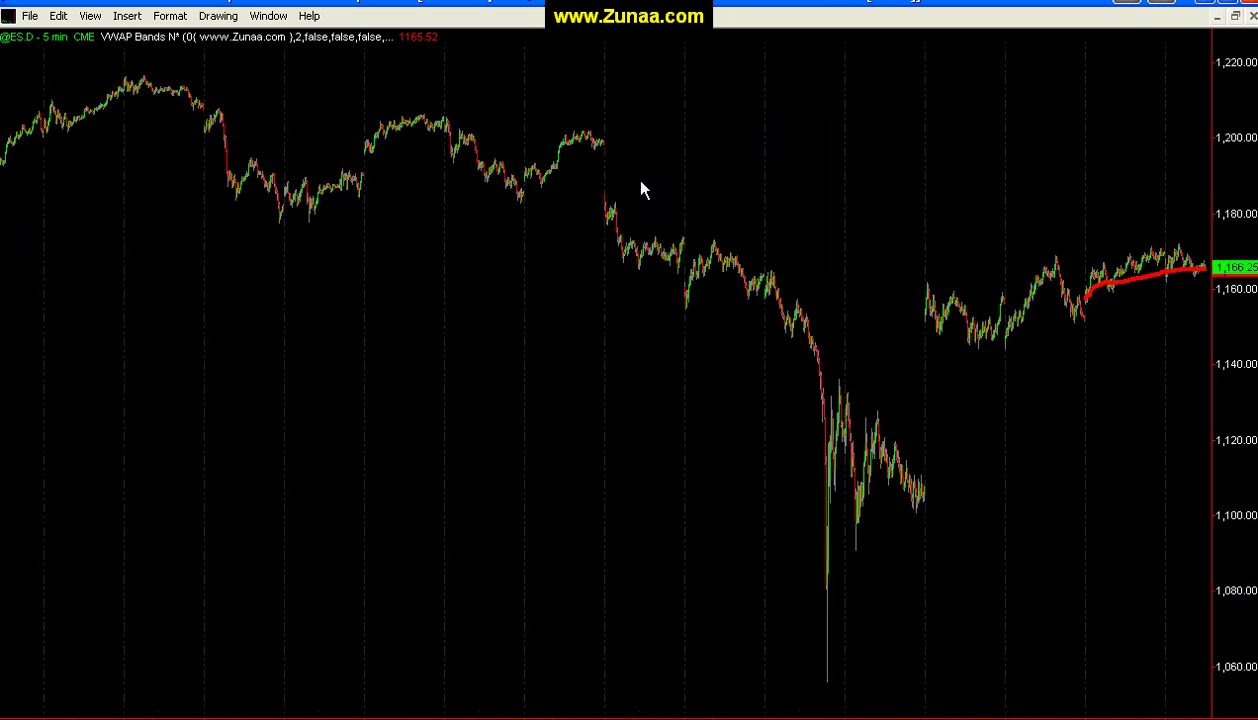